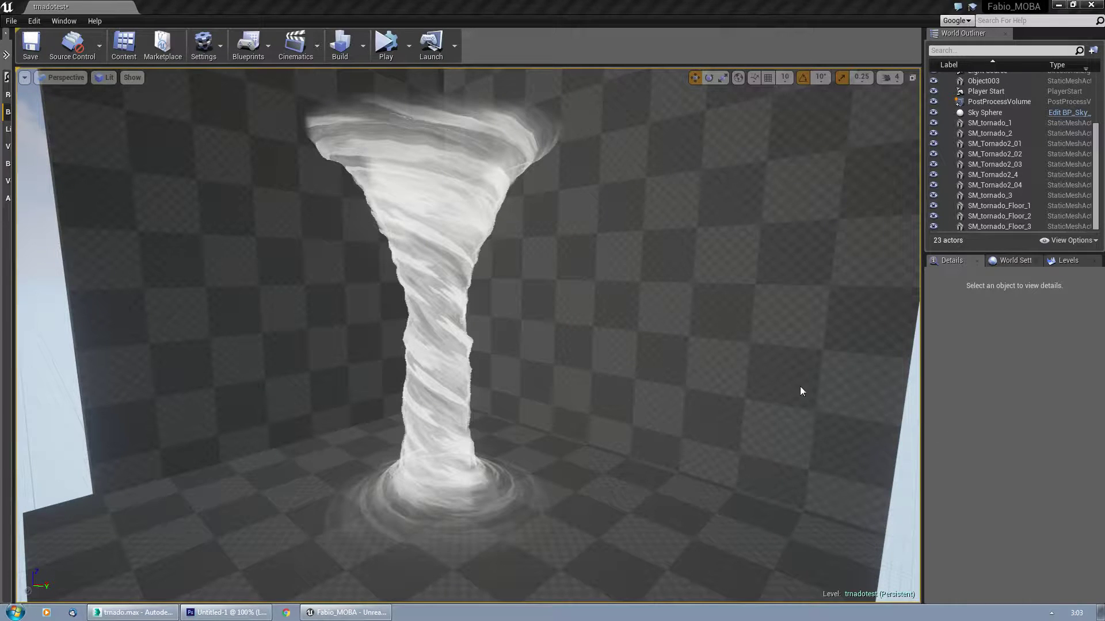
Step: Examine the animated tornado in the level viewport from slightly different angles
{"action": "right_click_drag", "start_coordinate": [740, 371], "coordinate": [724, 382]}
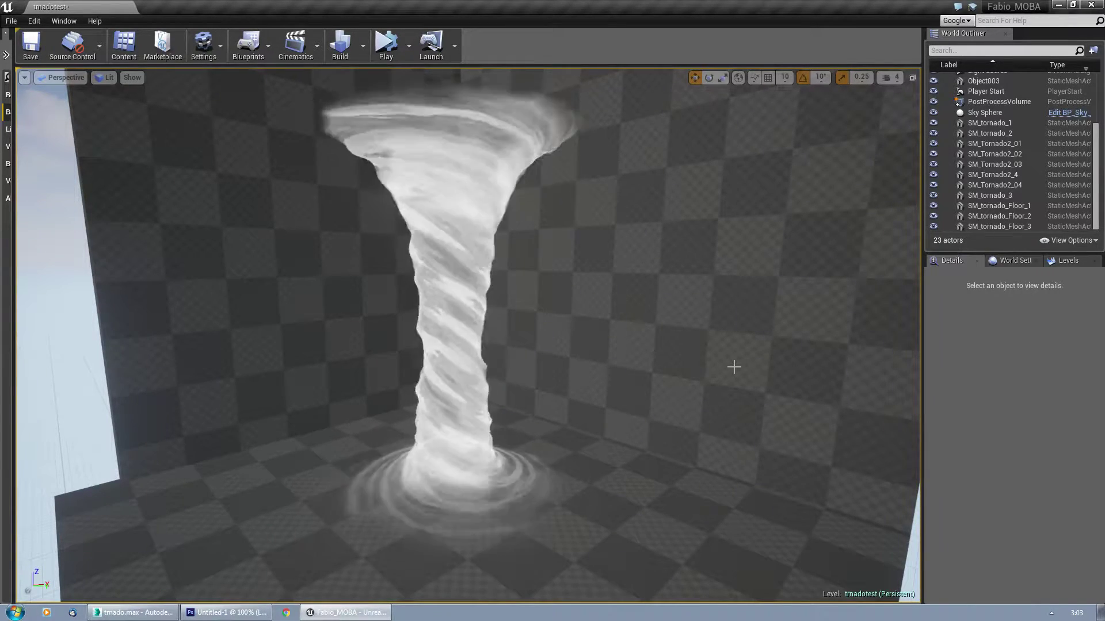
{"action": "right_click_drag", "start_coordinate": [675, 449], "coordinate": [655, 435]}
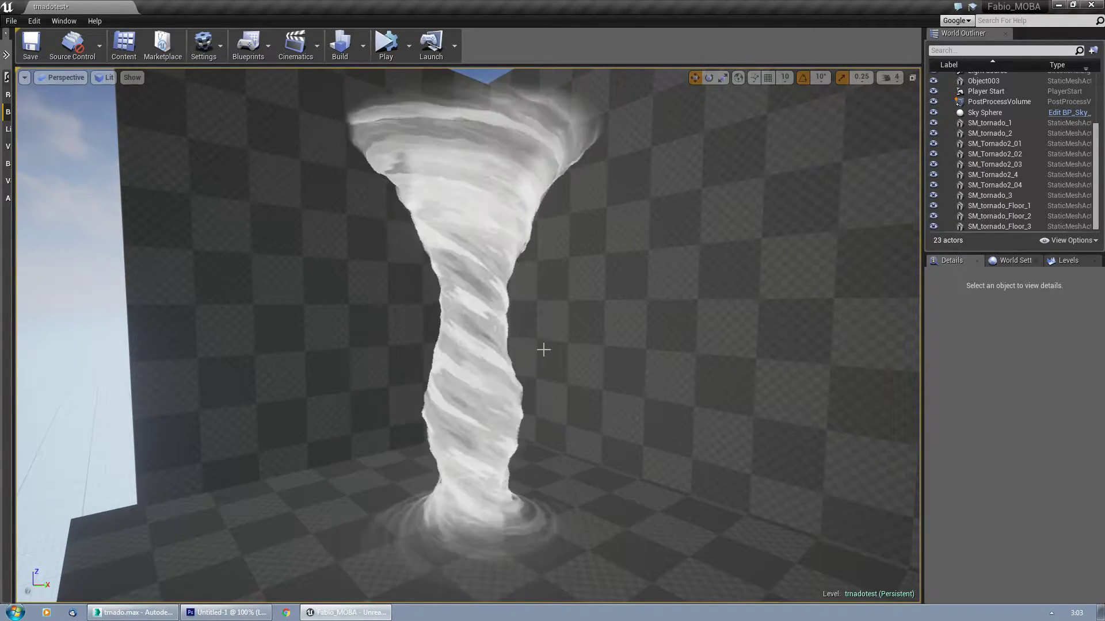
{"action": "left_click_drag", "start_coordinate": [543, 349], "coordinate": [576, 342]}
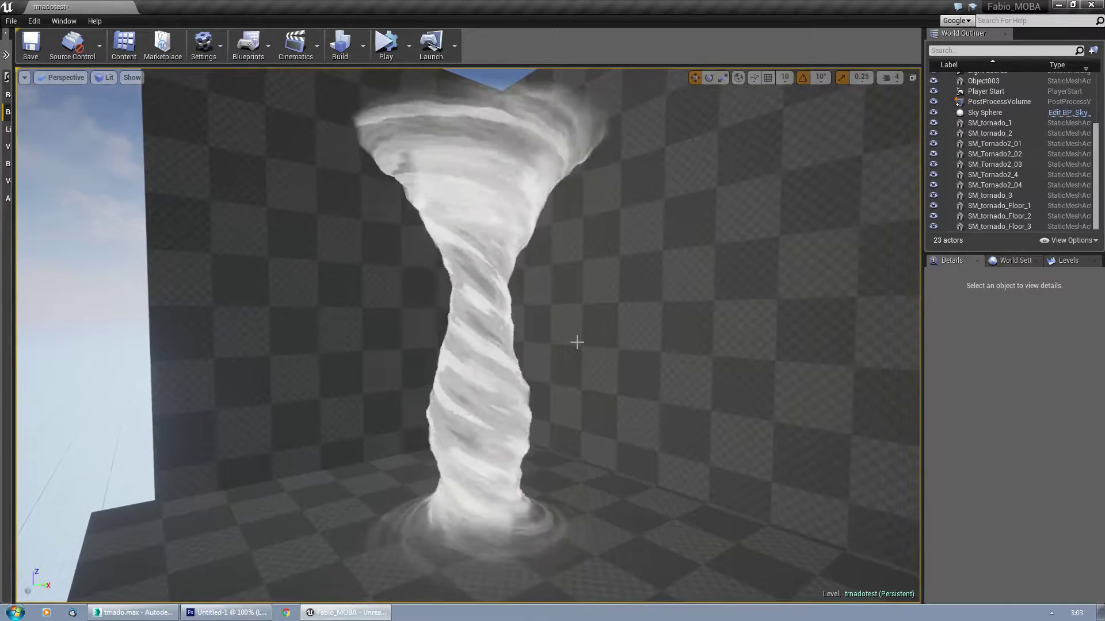
Step: Switch to 3ds Max, select the tall TornadoTest02 mesh and frame it in a side view
{"action": "left_click", "coordinate": [146, 617]}
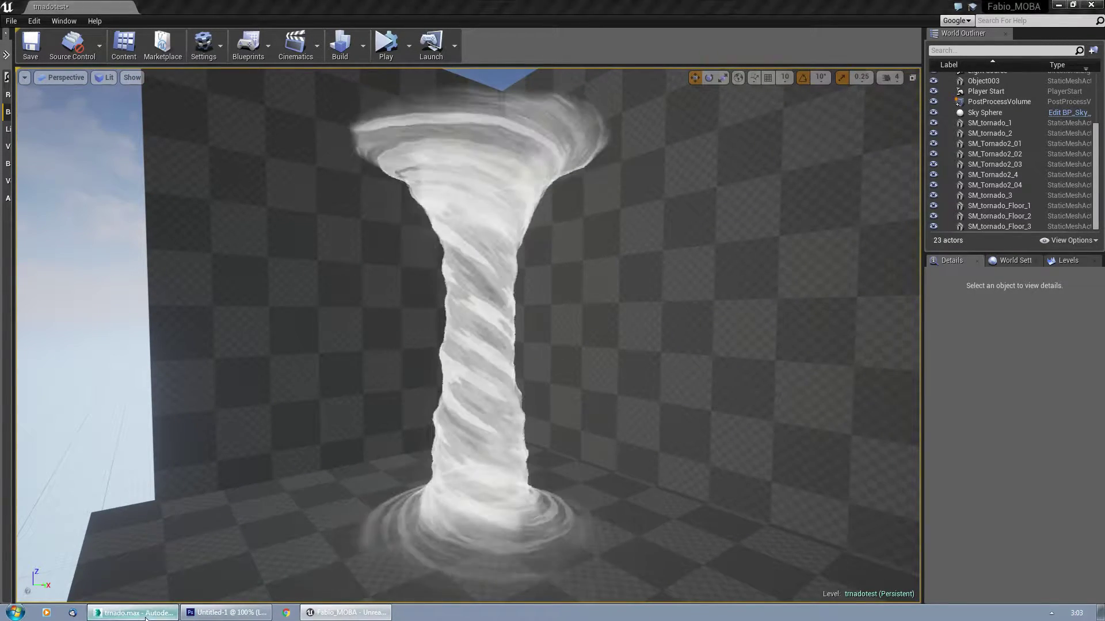
{"action": "scroll", "coordinate": [553, 442], "scroll_direction": "down", "scroll_amount": 8}
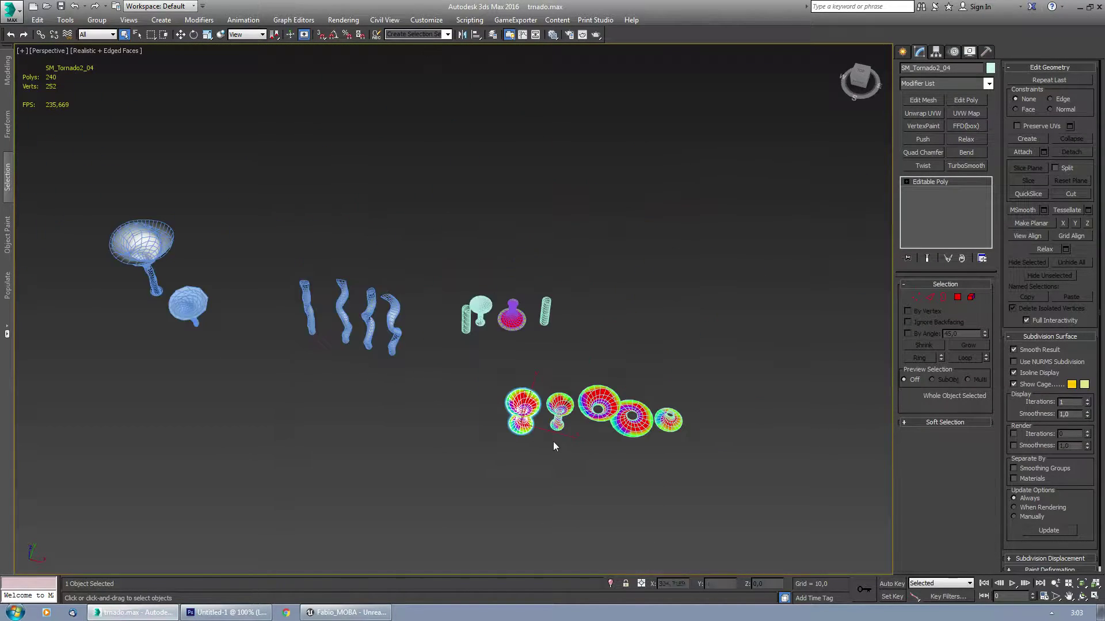
{"action": "scroll", "coordinate": [340, 413], "scroll_direction": "up", "scroll_amount": 3}
{"action": "middle_click_drag", "start_coordinate": [340, 413], "coordinate": [535, 467]}
{"action": "middle_click_drag", "start_coordinate": [355, 378], "coordinate": [412, 353]}
{"action": "left_click", "coordinate": [355, 347]}
{"action": "key", "text": "z"}
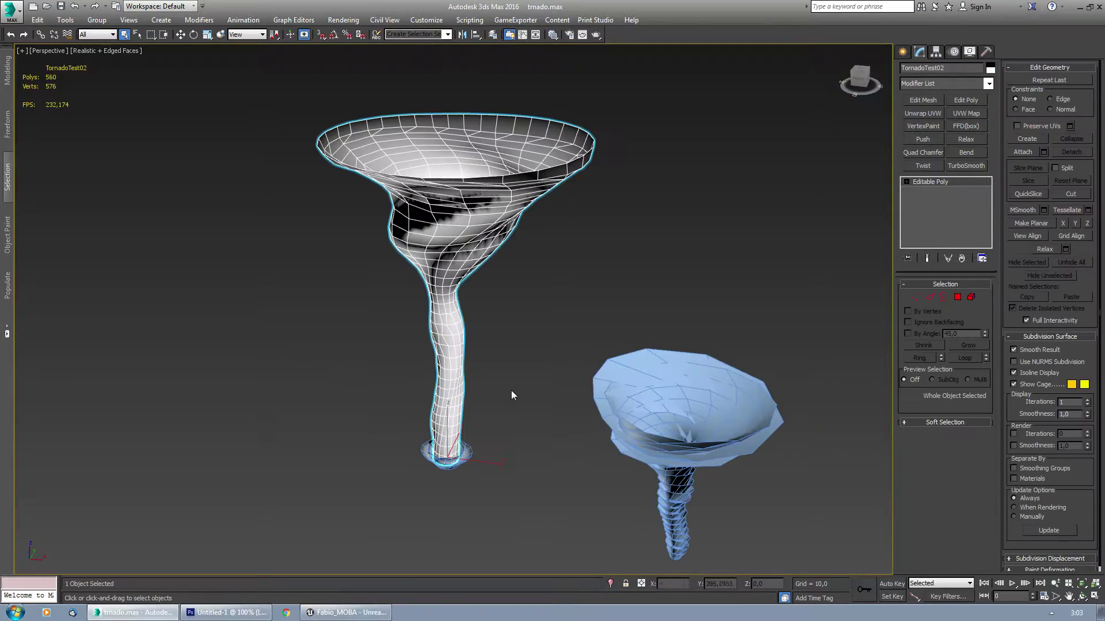
{"action": "middle_click_drag", "start_coordinate": [512, 392], "coordinate": [532, 378], "text": "alt"}
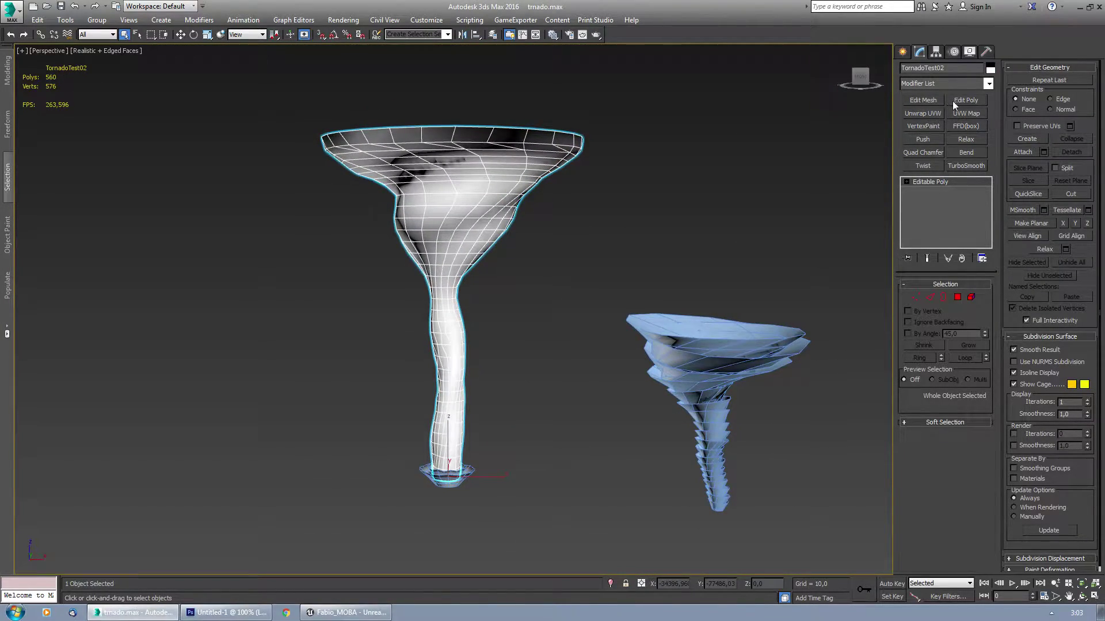
Step: Inspect the UV layout of TornadoTest02 through a temporary Unwrap UVW modifier and remove the modifier again
{"action": "left_click", "coordinate": [966, 113]}
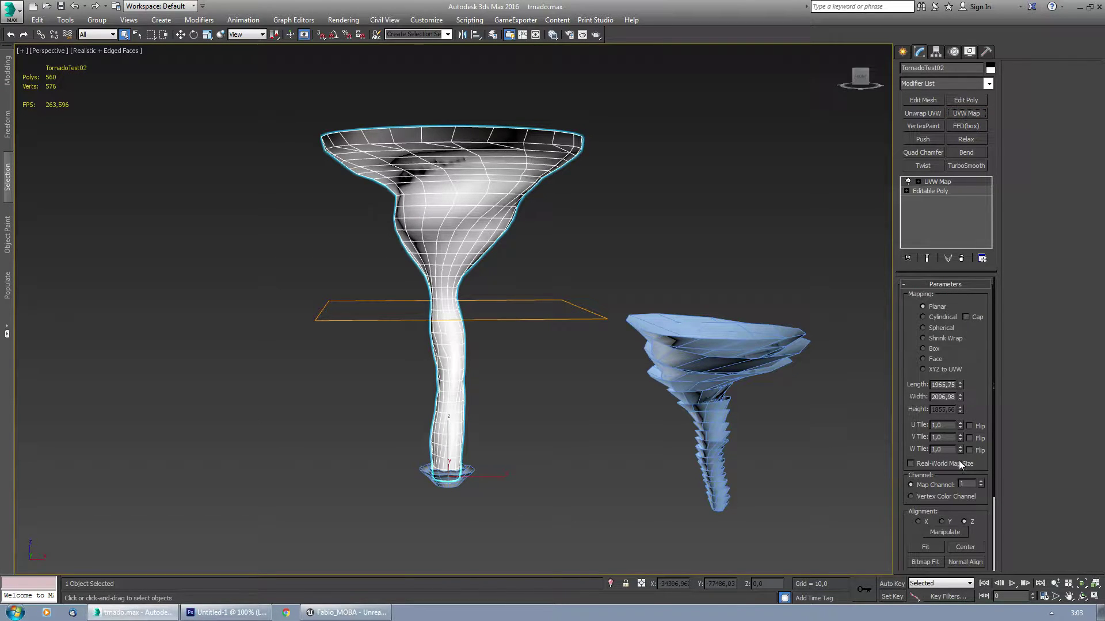
{"action": "left_click", "coordinate": [961, 257]}
{"action": "left_click", "coordinate": [929, 115]}
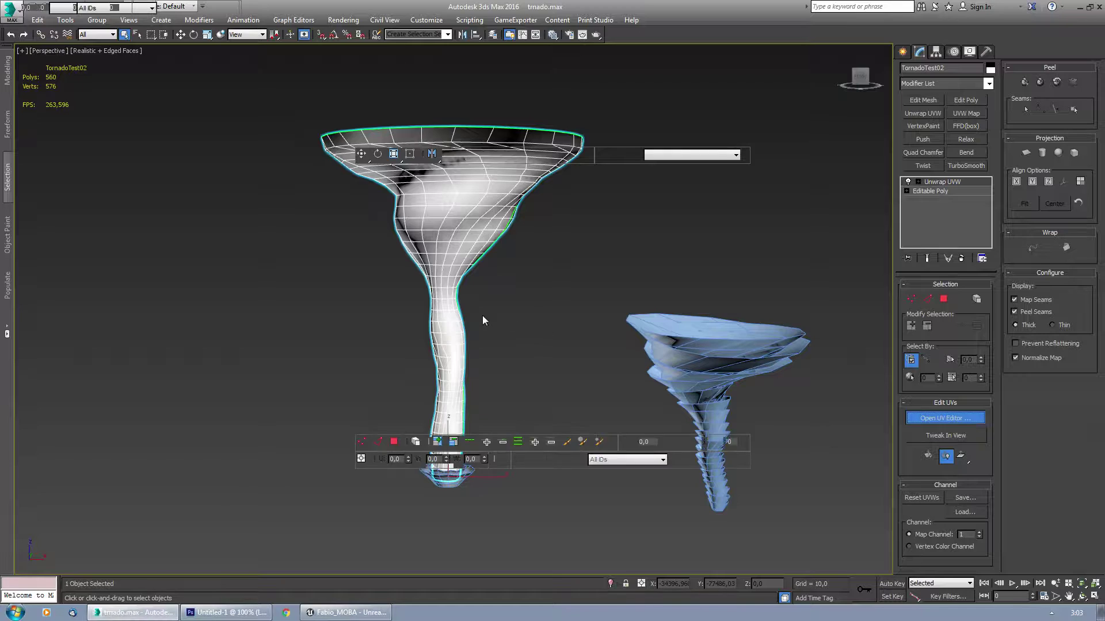
{"action": "left_click", "coordinate": [614, 367]}
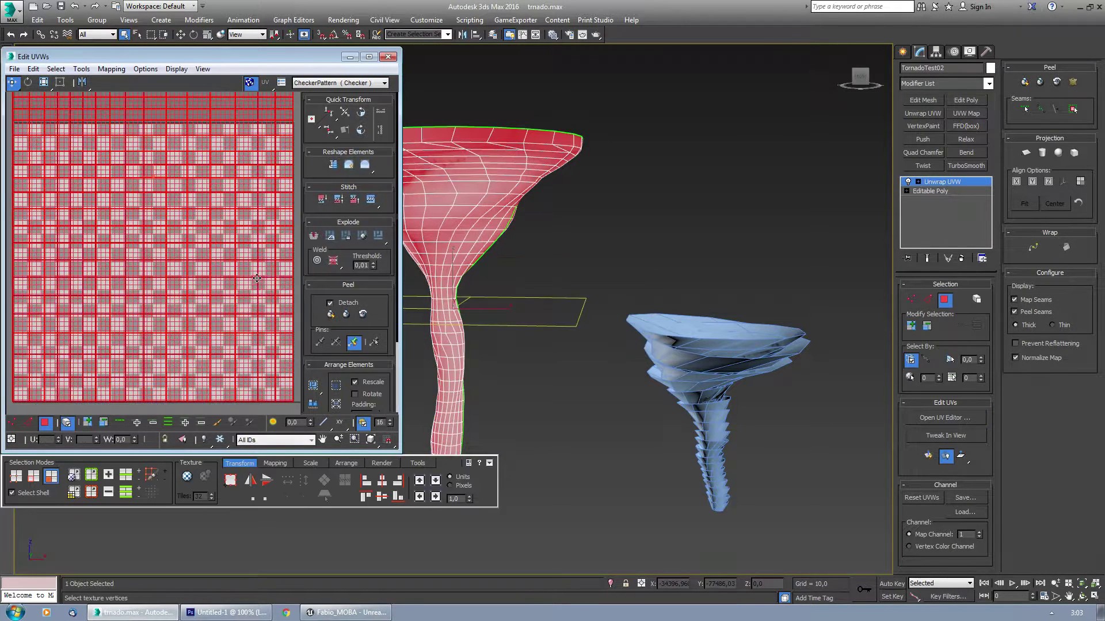
{"action": "left_click", "coordinate": [388, 56]}
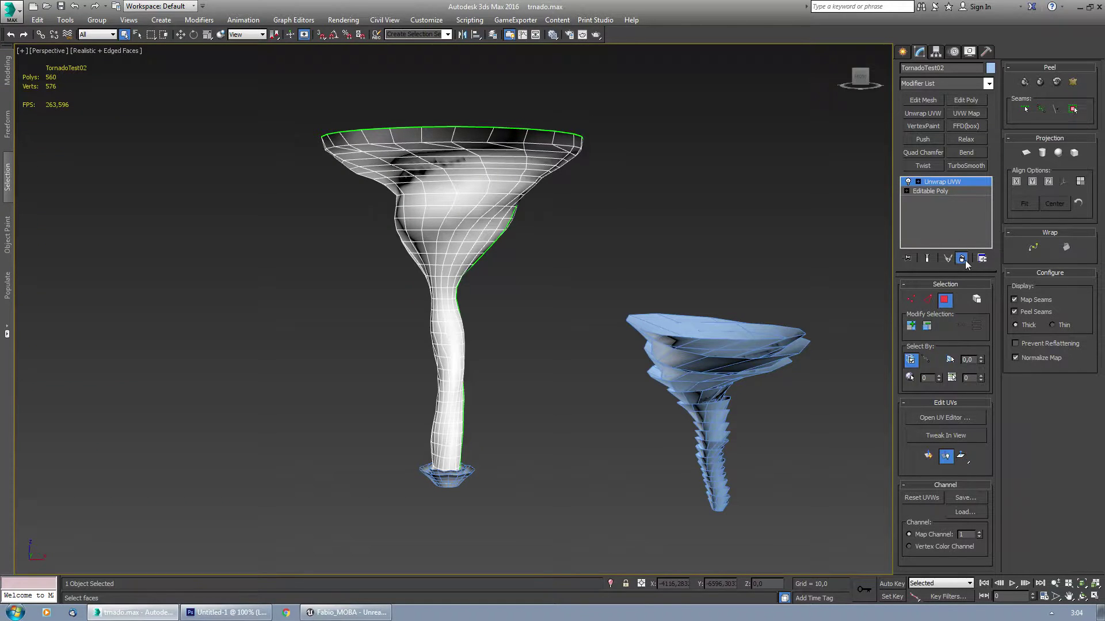
{"action": "left_click", "coordinate": [962, 258]}
Step: Select the Tornado_Outer mesh and examine its stacked spiral surfaces up close
{"action": "middle_click_drag", "start_coordinate": [704, 361], "coordinate": [580, 345]}
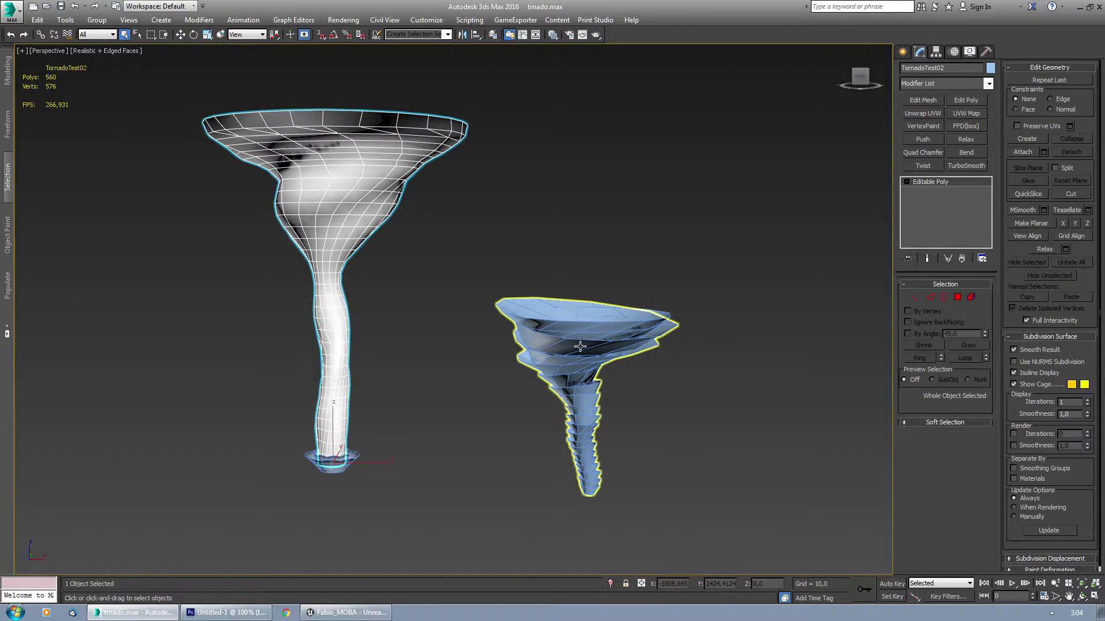
{"action": "left_click", "coordinate": [601, 392]}
{"action": "scroll", "coordinate": [600, 392], "scroll_direction": "up", "scroll_amount": 5}
{"action": "middle_click_drag", "start_coordinate": [595, 399], "coordinate": [512, 393], "text": "alt"}
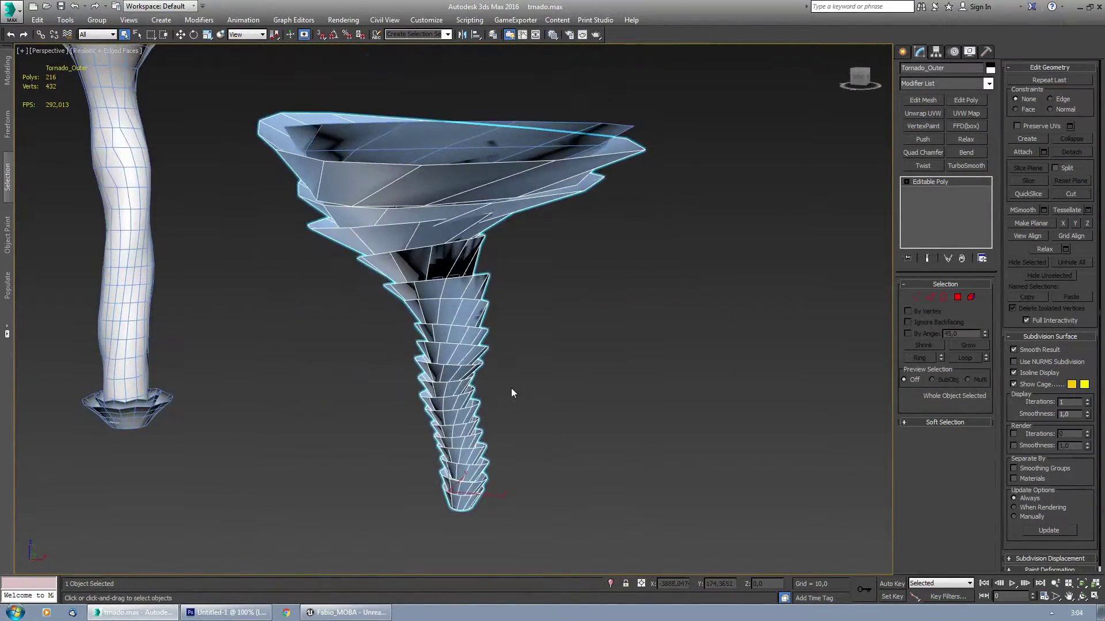
Step: Select the row of four bent tube meshes and examine their shapes
{"action": "scroll", "coordinate": [511, 388], "scroll_direction": "down", "scroll_amount": 8}
{"action": "scroll", "coordinate": [467, 332], "scroll_direction": "up", "scroll_amount": 3}
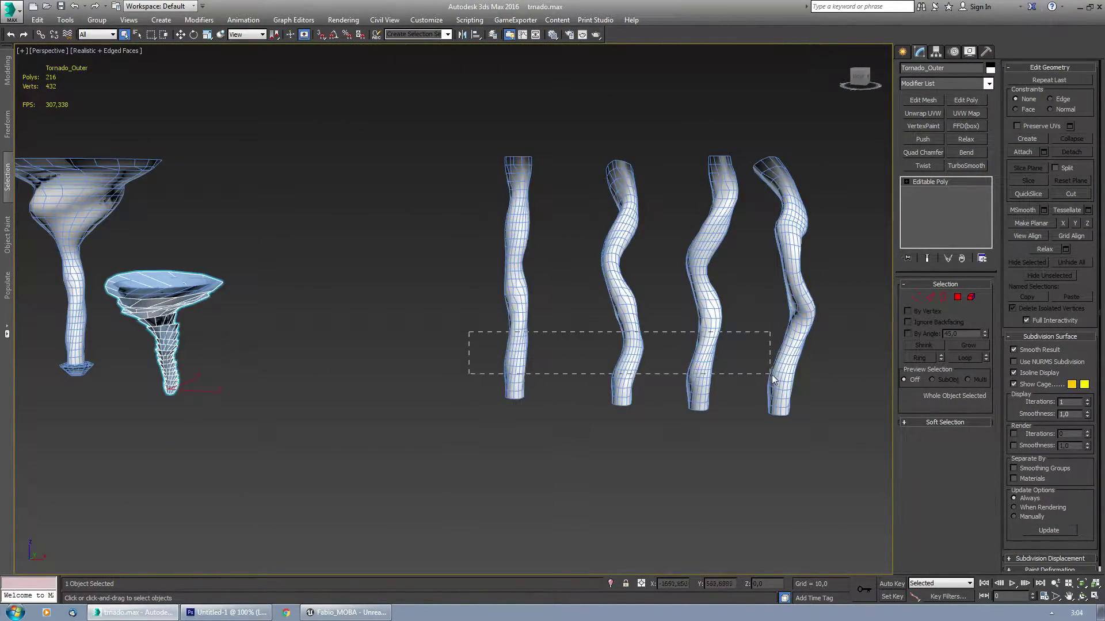
{"action": "left_click_drag", "start_coordinate": [771, 375], "coordinate": [772, 374]}
{"action": "middle_click_drag", "start_coordinate": [718, 365], "coordinate": [410, 376], "text": "alt"}
{"action": "scroll", "coordinate": [410, 376], "scroll_direction": "up", "scroll_amount": 3}
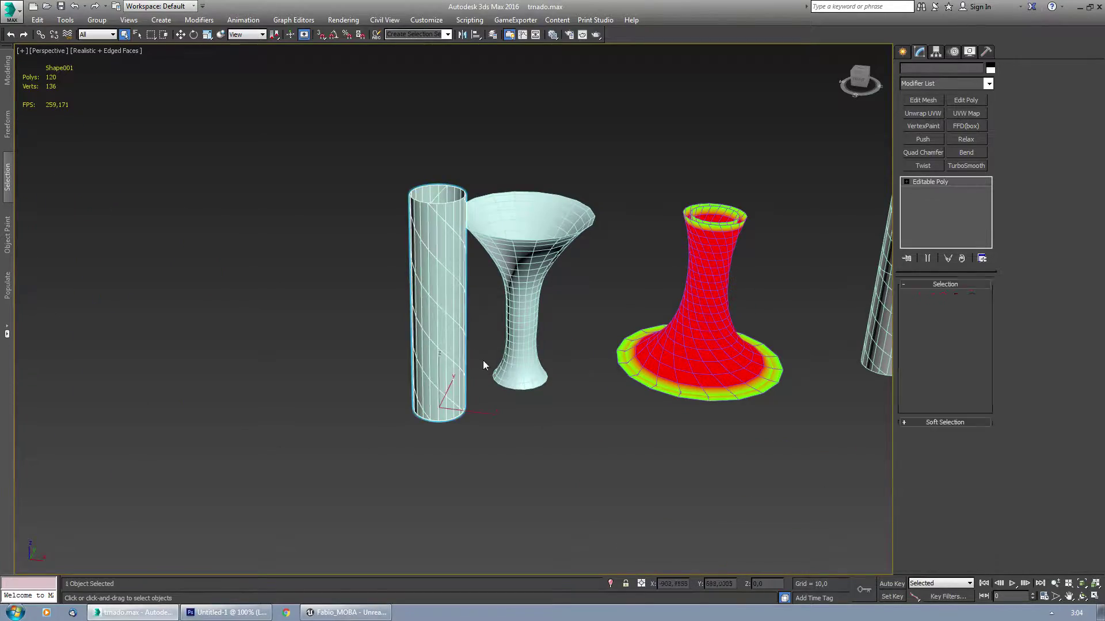
Step: Examine the pale funnel mesh and the red flared SM_tornado_2 mesh, and clear the selection
{"action": "scroll", "coordinate": [482, 360], "scroll_direction": "up", "scroll_amount": 3}
{"action": "middle_click_drag", "start_coordinate": [483, 359], "coordinate": [472, 402], "text": "alt"}
{"action": "left_click", "coordinate": [599, 391]}
{"action": "middle_click_drag", "start_coordinate": [618, 388], "coordinate": [569, 354]}
{"action": "left_click", "coordinate": [696, 387]}
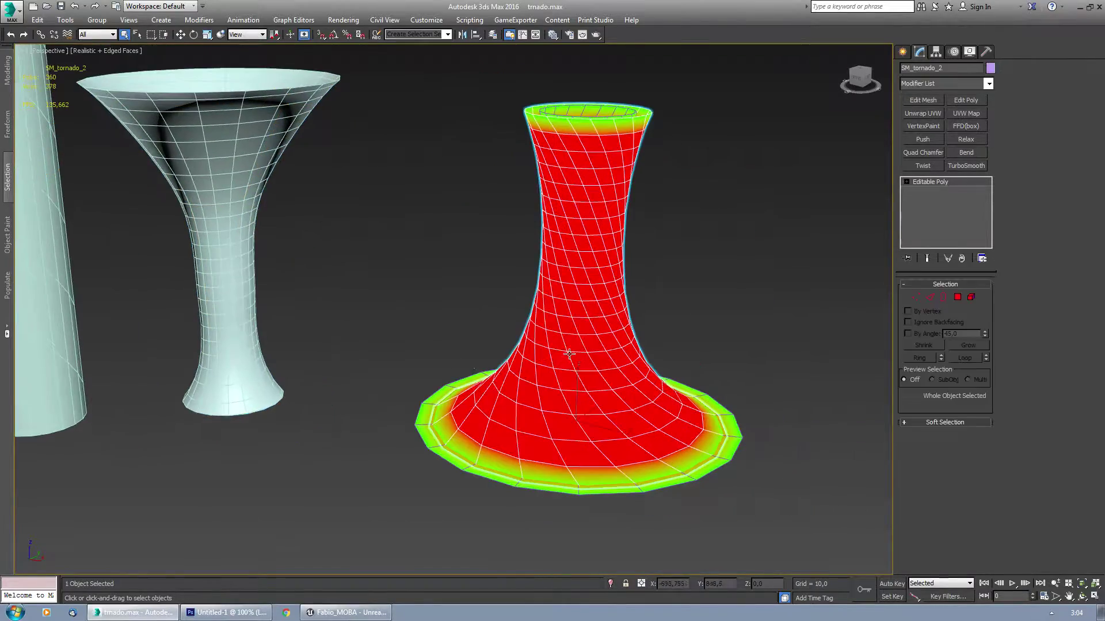
{"action": "left_click", "coordinate": [253, 275]}
{"action": "left_click", "coordinate": [458, 288]}
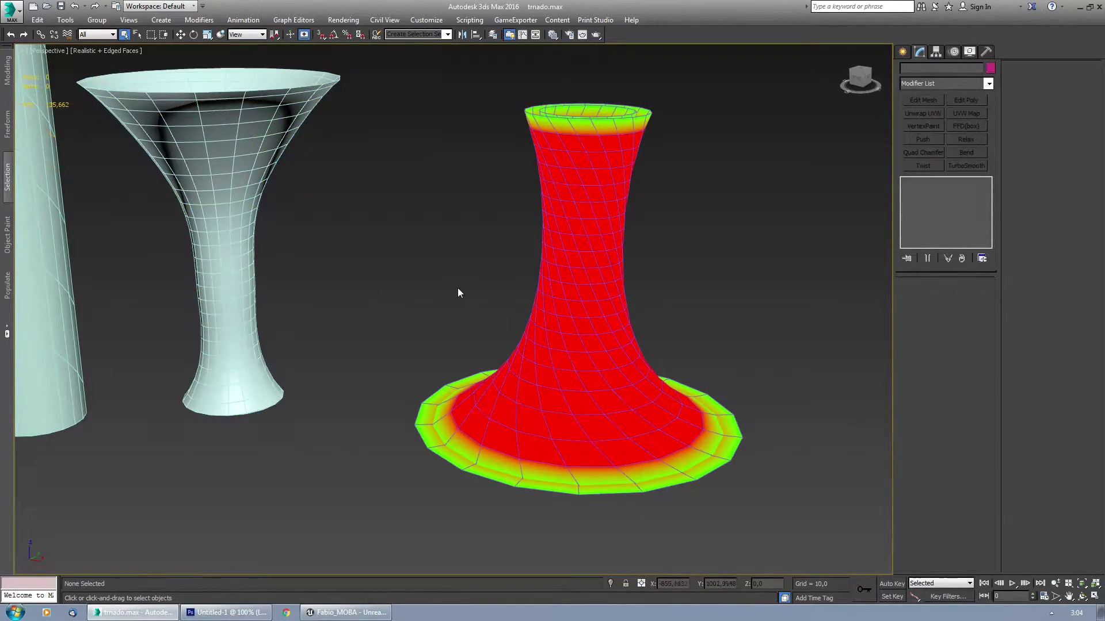
Step: Compare the twisted edge flow of the Shape001 cylinder with that of the SM_tornado_2 mesh
{"action": "left_click", "coordinate": [550, 302]}
{"action": "middle_click_drag", "start_coordinate": [549, 302], "coordinate": [560, 340], "text": "alt"}
{"action": "left_click", "coordinate": [86, 339]}
{"action": "left_click", "coordinate": [636, 336]}
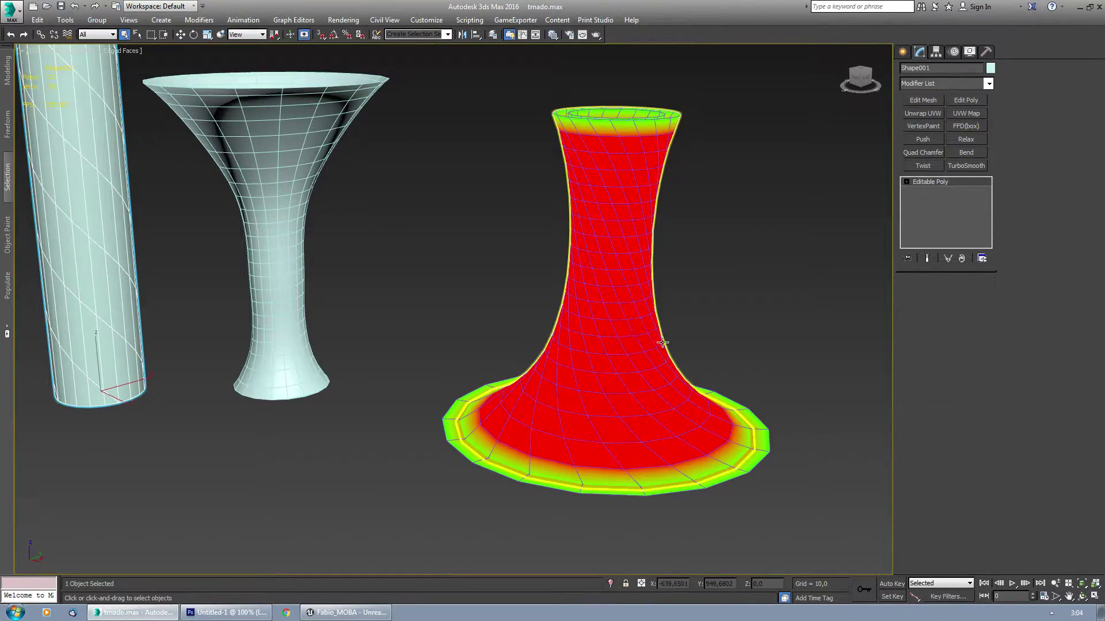
{"action": "left_click", "coordinate": [663, 343]}
{"action": "mouse_move", "coordinate": [663, 343]}
{"action": "middle_mouse_down", "text": "alt"}
{"action": "mouse_move", "coordinate": [614, 313]}
{"action": "mouse_move", "coordinate": [641, 340]}
{"action": "mouse_move", "coordinate": [540, 346]}
{"action": "middle_mouse_up", "text": "alt"}
{"action": "middle_click_drag", "start_coordinate": [607, 337], "coordinate": [520, 349]}
{"action": "scroll", "coordinate": [521, 351], "scroll_direction": "down", "scroll_amount": 2}
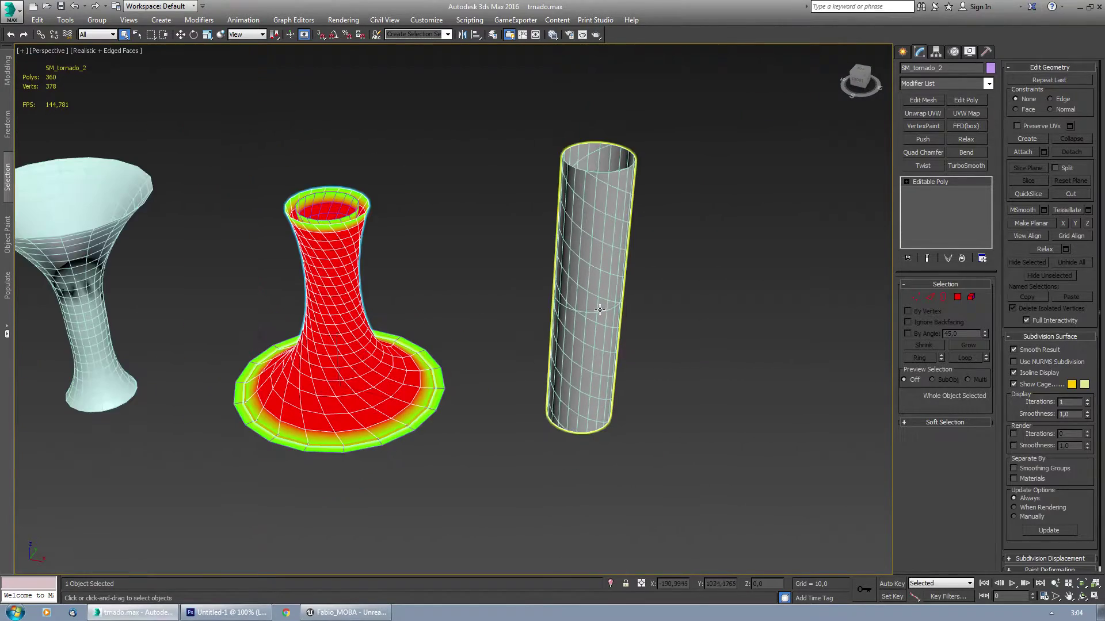
Step: Show the UV layout of the Shape003 cylinder in the UV editor using Unwrap UVW, with no faces selected
{"action": "left_click", "coordinate": [599, 309]}
{"action": "scroll", "coordinate": [656, 299], "scroll_direction": "up", "scroll_amount": 4}
{"action": "middle_click_drag", "start_coordinate": [644, 276], "coordinate": [658, 345]}
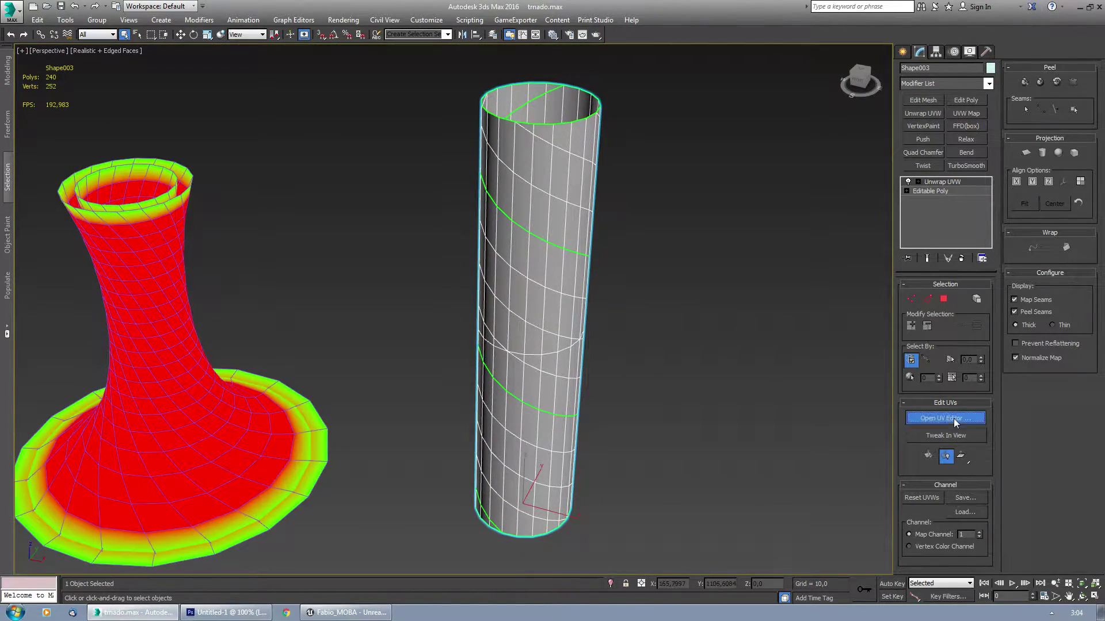
{"action": "left_click", "coordinate": [946, 419]}
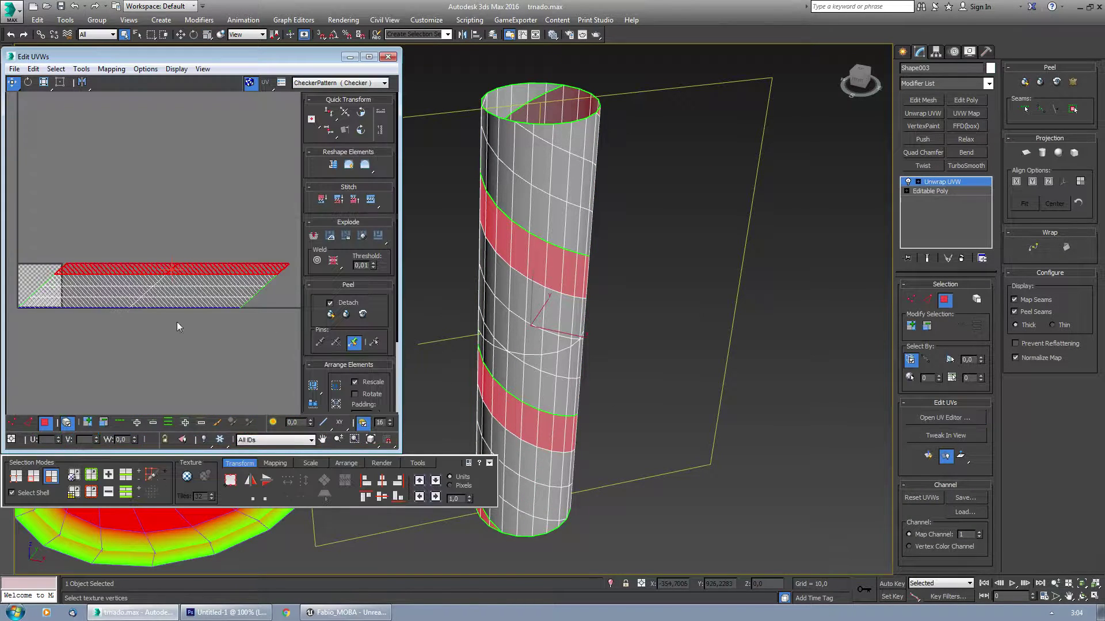
{"action": "left_click", "coordinate": [168, 344]}
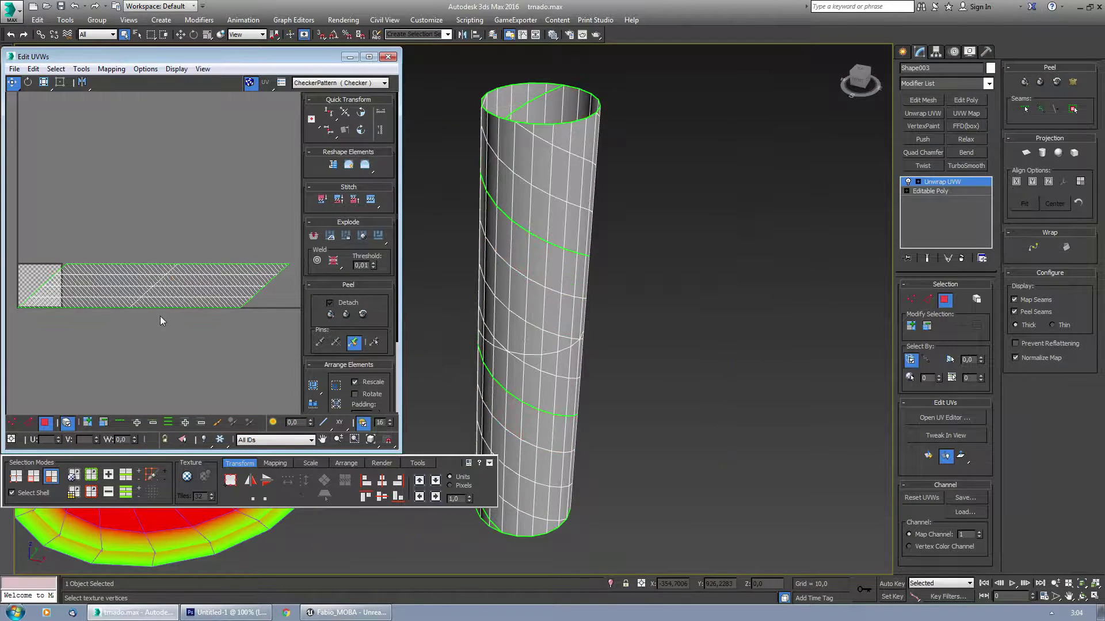
Step: Select the uppermost strip of faces in the UV layout and examine how it spirals around the cylinder
{"action": "left_click", "coordinate": [114, 260]}
{"action": "middle_click_drag", "start_coordinate": [534, 217], "coordinate": [539, 210], "text": "alt"}
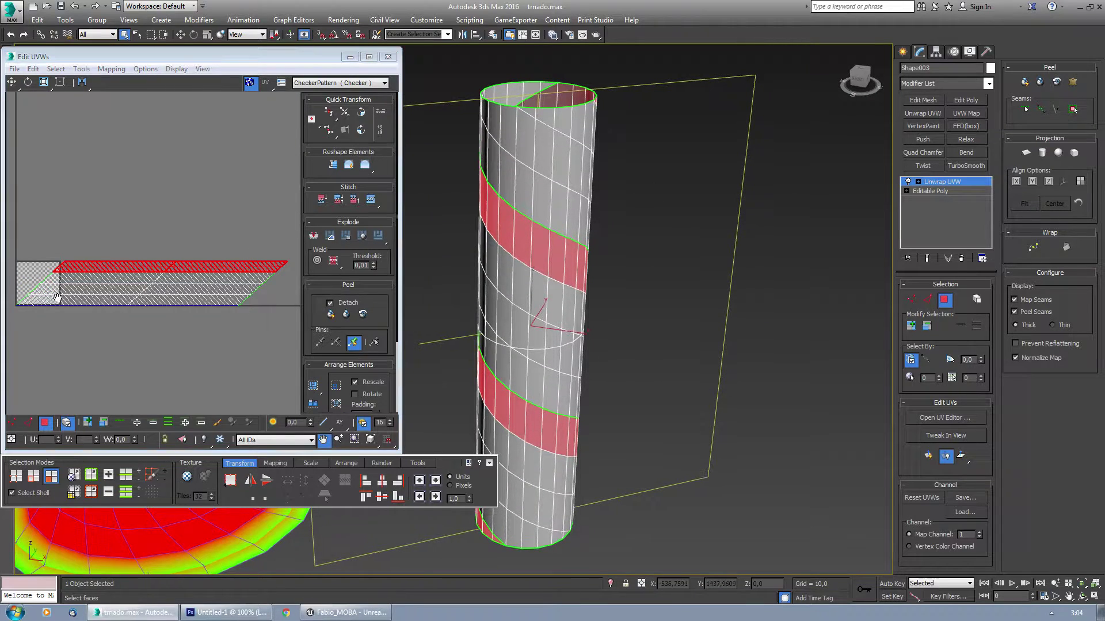
{"action": "middle_click_drag", "start_coordinate": [57, 298], "coordinate": [52, 294]}
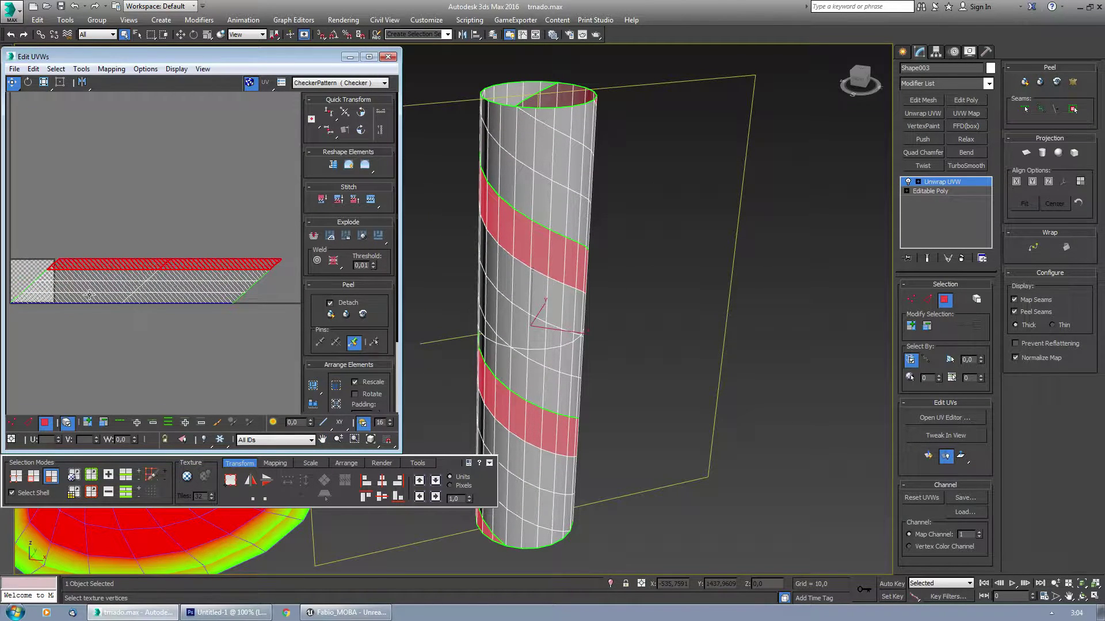
{"action": "middle_click_drag", "start_coordinate": [527, 391], "coordinate": [608, 441]}
{"action": "middle_click_drag", "start_coordinate": [633, 394], "coordinate": [800, 348], "text": "alt"}
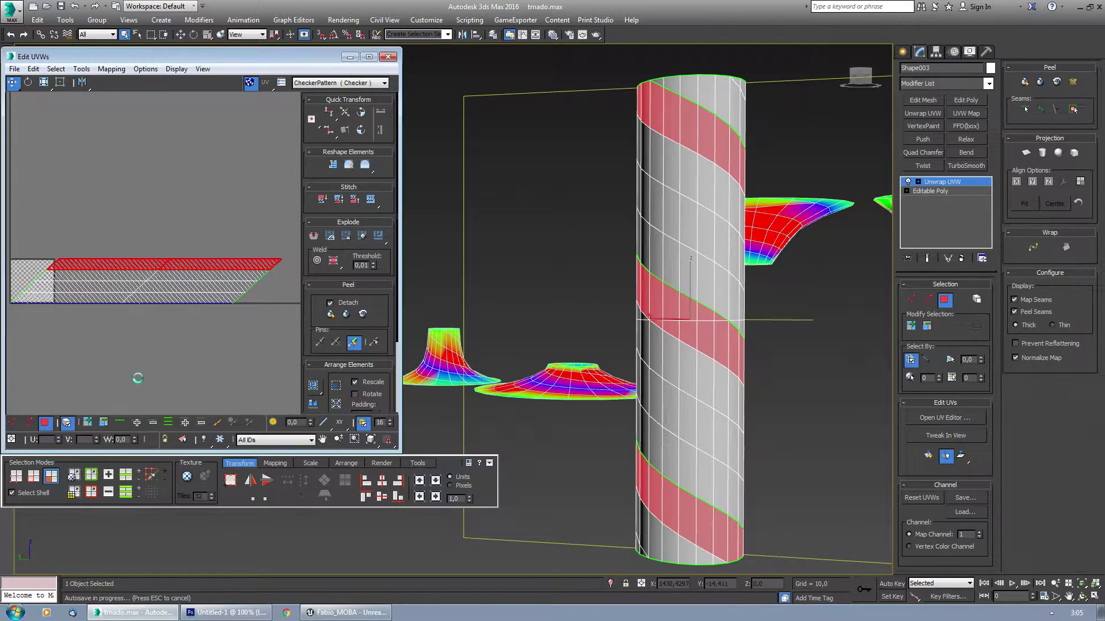
Step: Clear the UV face selection, zoom out from the cylinder and leave the UV editor
{"action": "middle_click_drag", "start_coordinate": [139, 379], "coordinate": [225, 309]}
{"action": "left_click", "coordinate": [225, 309]}
{"action": "middle_click_drag", "start_coordinate": [714, 276], "coordinate": [602, 343]}
{"action": "scroll", "coordinate": [608, 363], "scroll_direction": "down", "scroll_amount": 2}
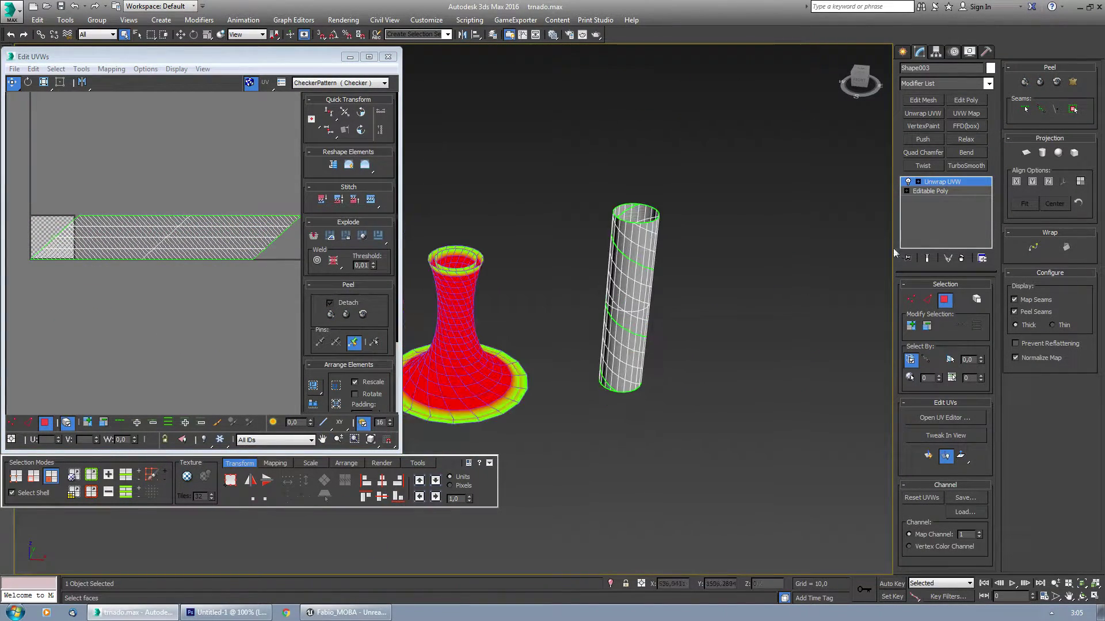
{"action": "left_click", "coordinate": [903, 54]}
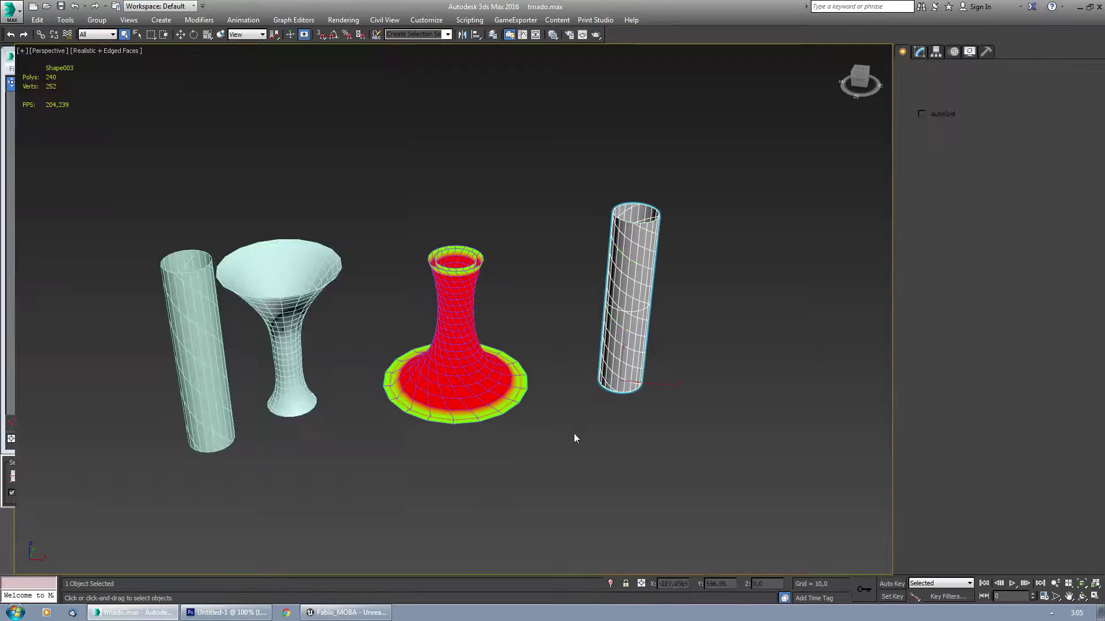
Step: Locate the rainbow-coloured tornado meshes in front of the cylinders and select four of them together
{"action": "scroll", "coordinate": [574, 433], "scroll_direction": "down", "scroll_amount": 3}
{"action": "middle_click_drag", "start_coordinate": [574, 433], "coordinate": [614, 296]}
{"action": "scroll", "coordinate": [627, 371], "scroll_direction": "up", "scroll_amount": 4}
{"action": "middle_click_drag", "start_coordinate": [622, 375], "coordinate": [404, 328]}
{"action": "scroll", "coordinate": [404, 329], "scroll_direction": "down", "scroll_amount": 3}
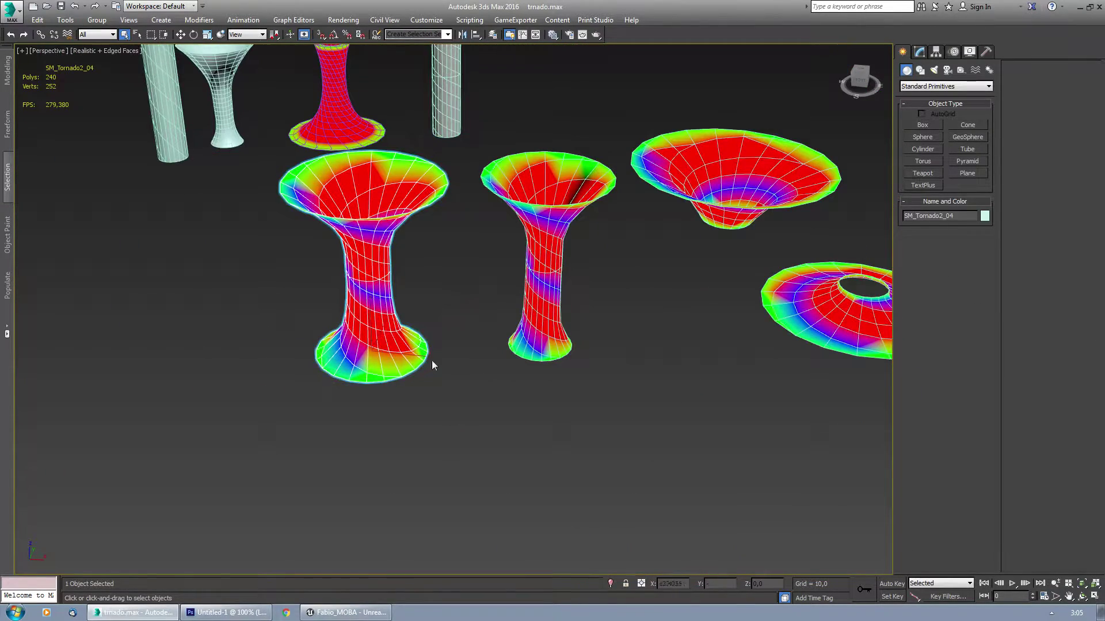
{"action": "scroll", "coordinate": [433, 365], "scroll_direction": "down", "scroll_amount": 3}
{"action": "left_click_drag", "start_coordinate": [283, 316], "coordinate": [284, 318]}
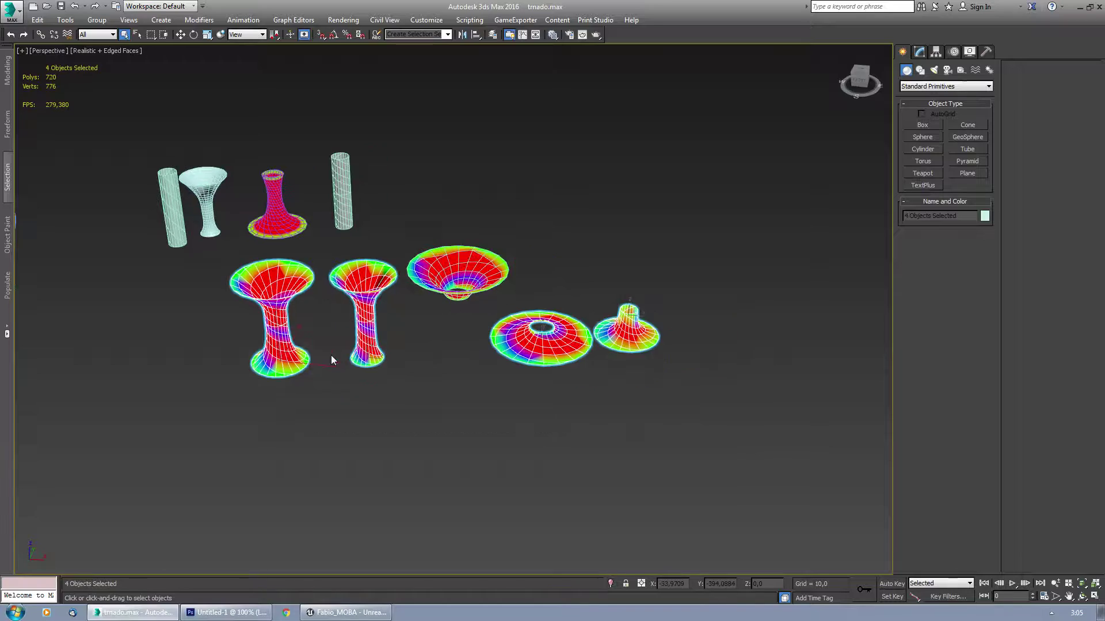
Step: Select the SM_Tornado2_04 mesh and examine its vertex colours and flared base from several angles
{"action": "scroll", "coordinate": [336, 371], "scroll_direction": "up", "scroll_amount": 8}
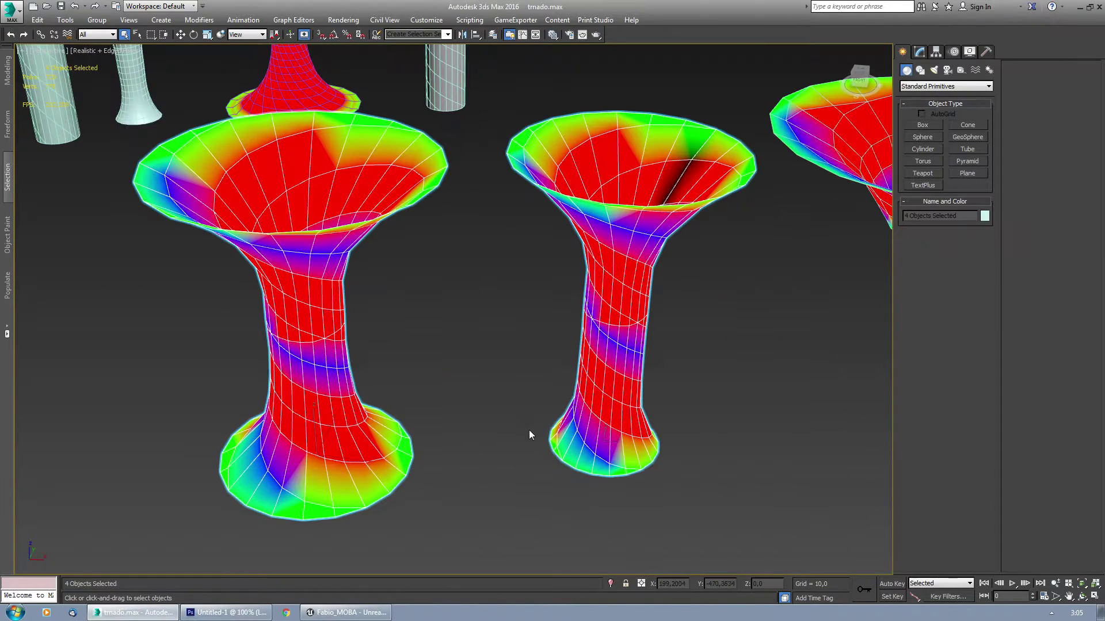
{"action": "middle_click_drag", "start_coordinate": [521, 410], "coordinate": [577, 378]}
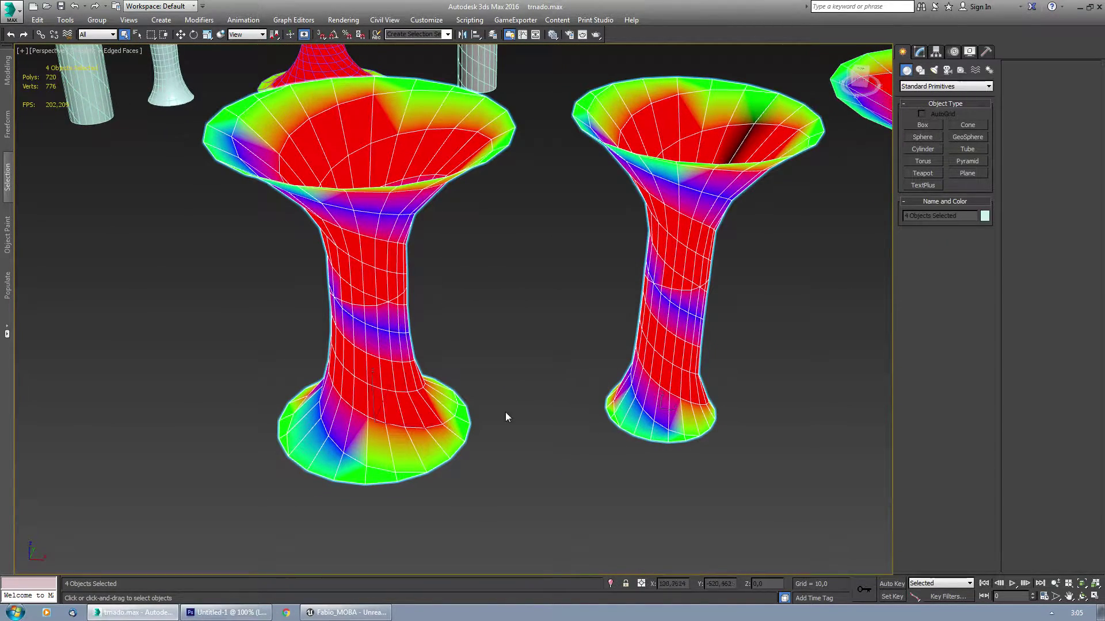
{"action": "middle_click_drag", "start_coordinate": [547, 450], "coordinate": [496, 218], "text": "alt"}
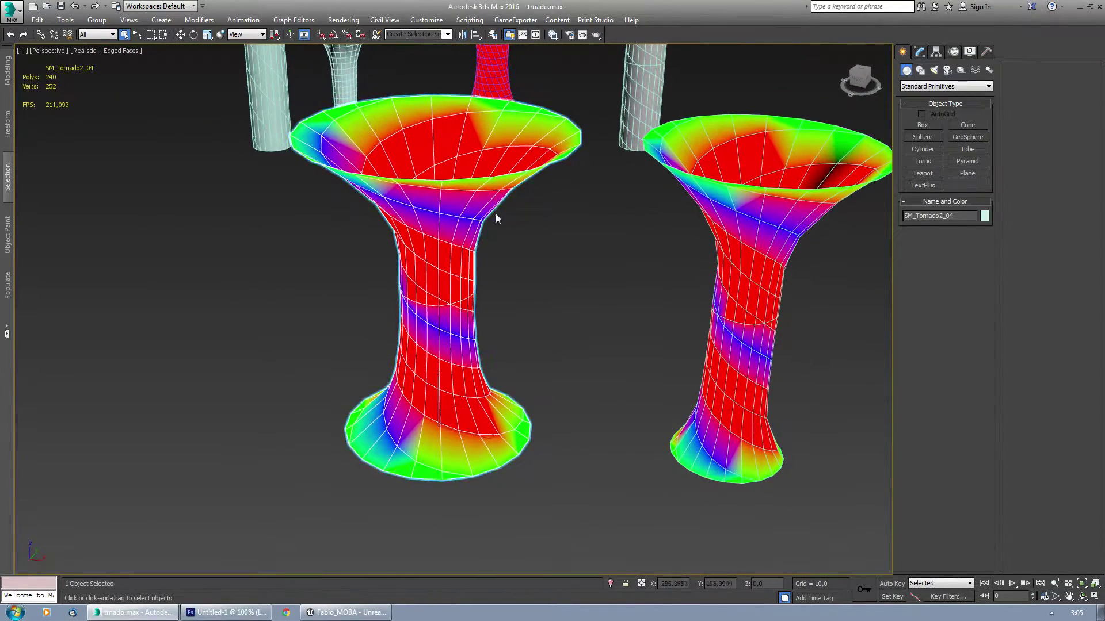
{"action": "middle_click_drag", "start_coordinate": [463, 495], "coordinate": [433, 464], "text": "alt"}
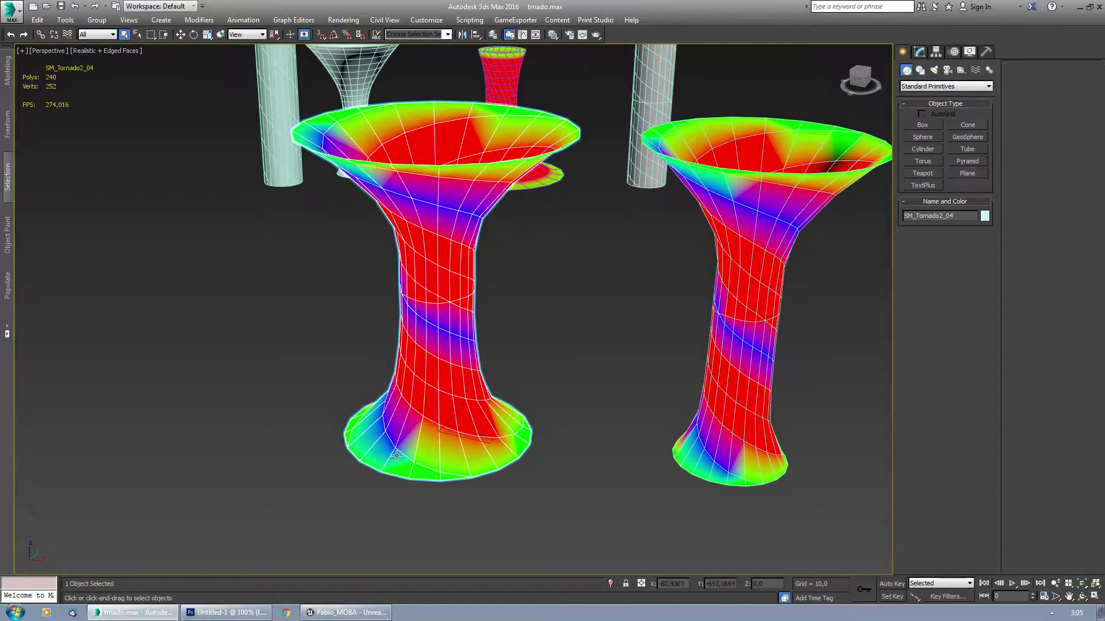
{"action": "scroll", "coordinate": [396, 455], "scroll_direction": "up", "scroll_amount": 3}
{"action": "middle_click_drag", "start_coordinate": [462, 467], "coordinate": [471, 394], "text": "alt"}
{"action": "middle_click_drag", "start_coordinate": [456, 347], "coordinate": [451, 340], "text": "alt"}
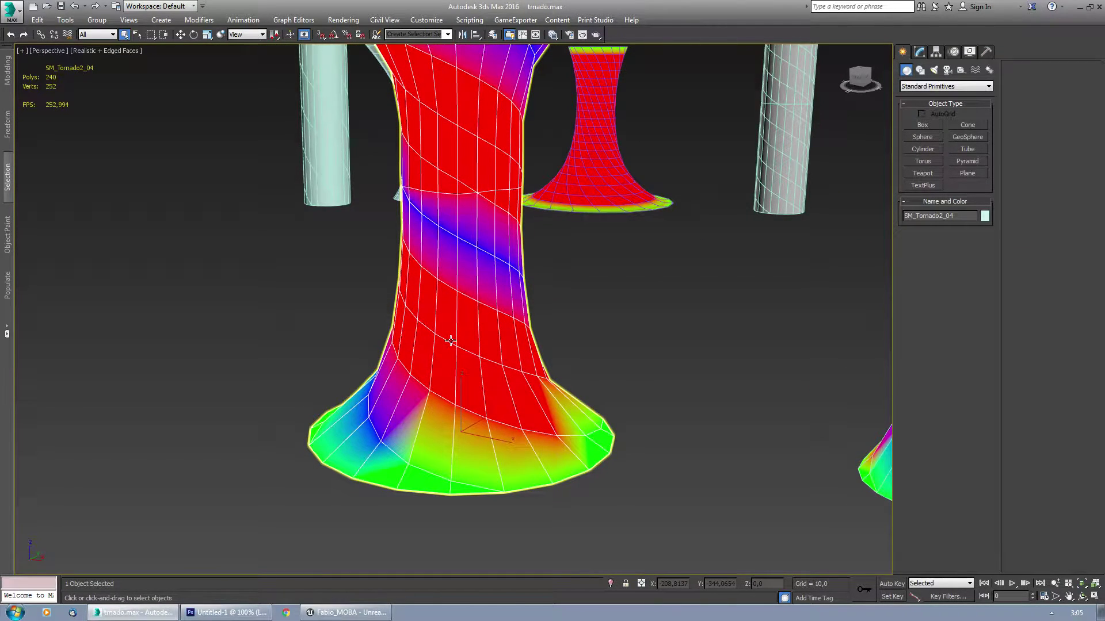
{"action": "middle_click_drag", "start_coordinate": [467, 285], "coordinate": [581, 276], "text": "alt"}
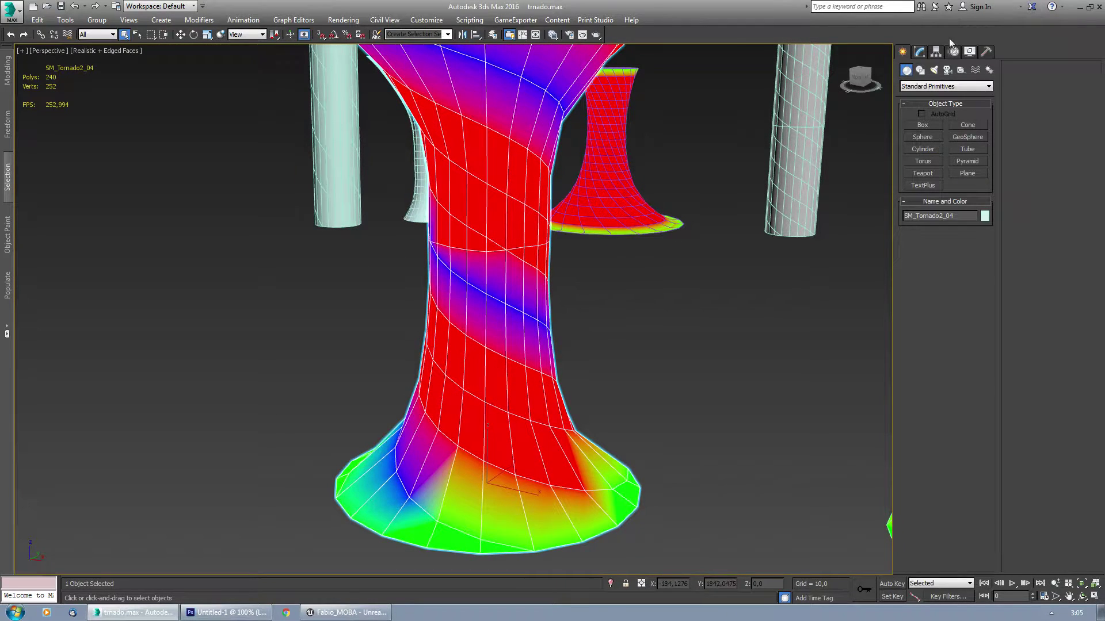
Step: Apply an Unwrap UVW modifier to SM_Tornado2_04 and examine the seams of map channel 1 on the mesh
{"action": "left_click", "coordinate": [921, 52]}
{"action": "left_click", "coordinate": [923, 115]}
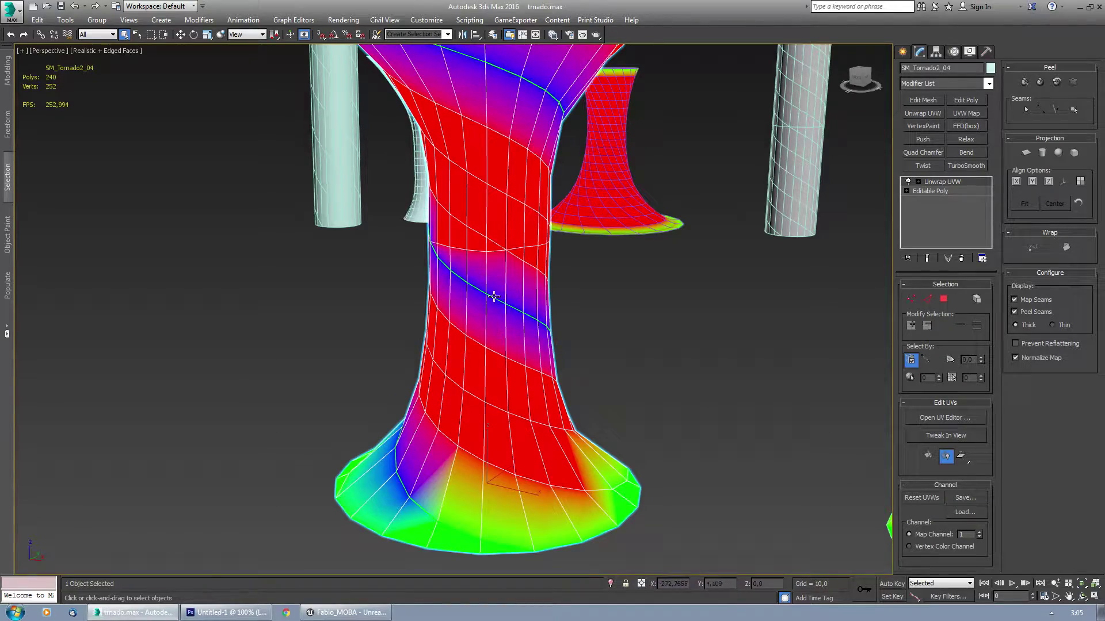
{"action": "middle_click_drag", "start_coordinate": [493, 296], "coordinate": [469, 256], "text": "alt"}
{"action": "middle_click_drag", "start_coordinate": [542, 301], "coordinate": [490, 305], "text": "alt"}
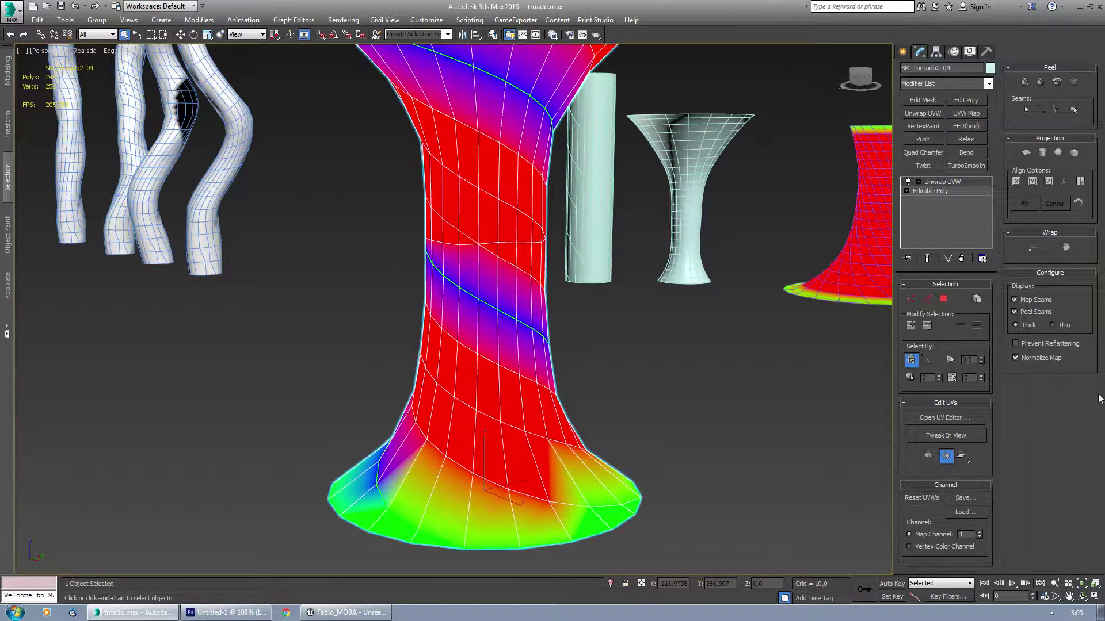
Step: Switch the unwrap to map channel 2, abandoning the current channel's changes, and examine the second UV layout against the mesh
{"action": "left_click", "coordinate": [981, 532]}
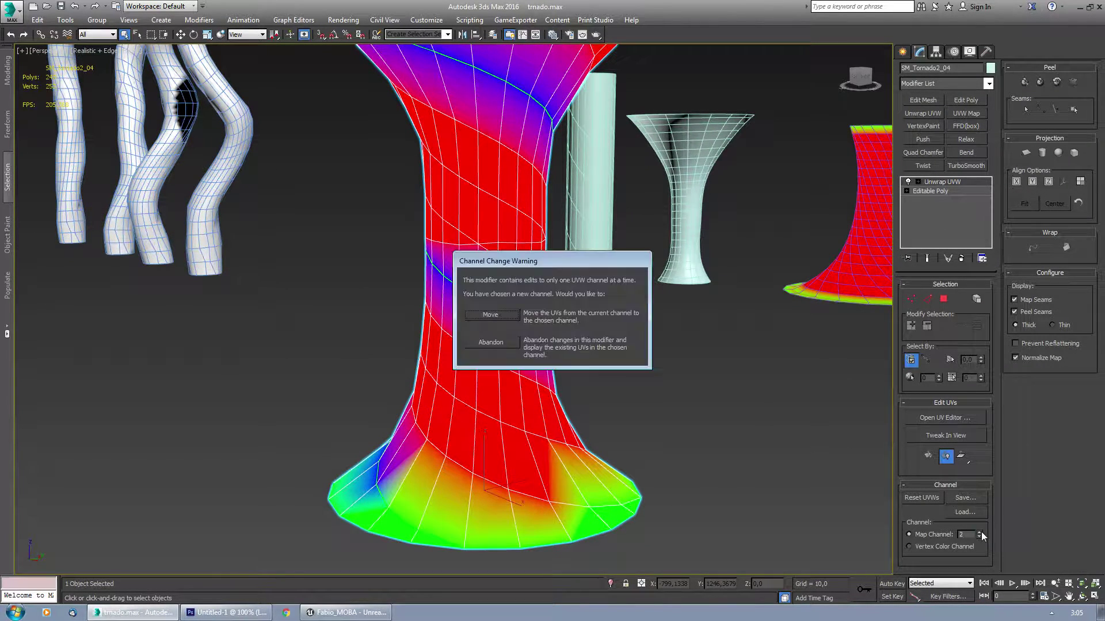
{"action": "left_click", "coordinate": [499, 344]}
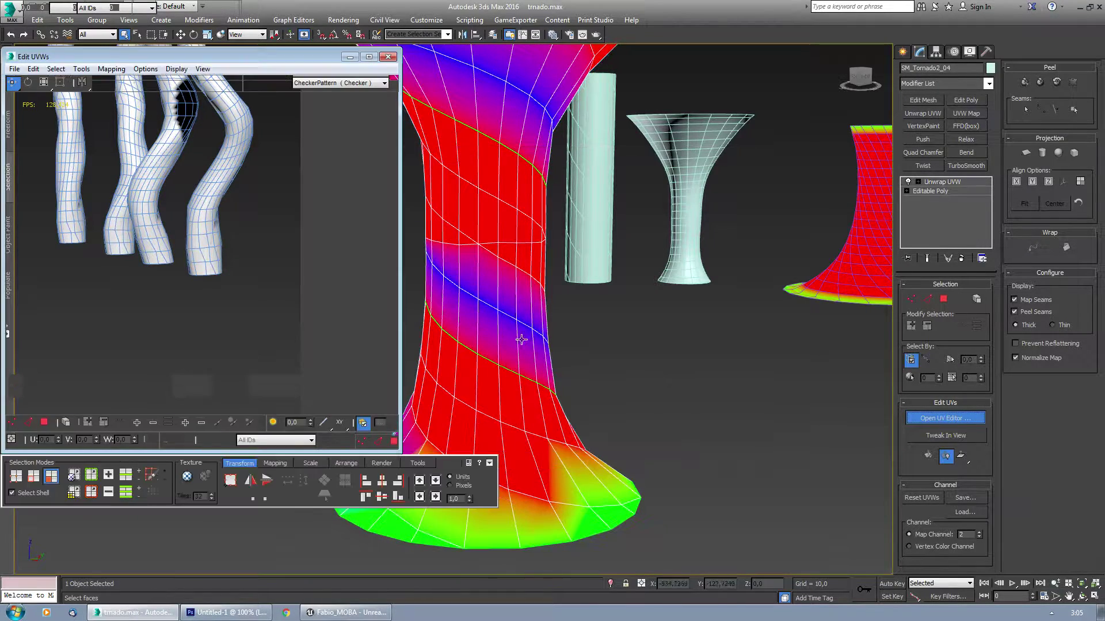
{"action": "middle_click_drag", "start_coordinate": [494, 325], "coordinate": [548, 339]}
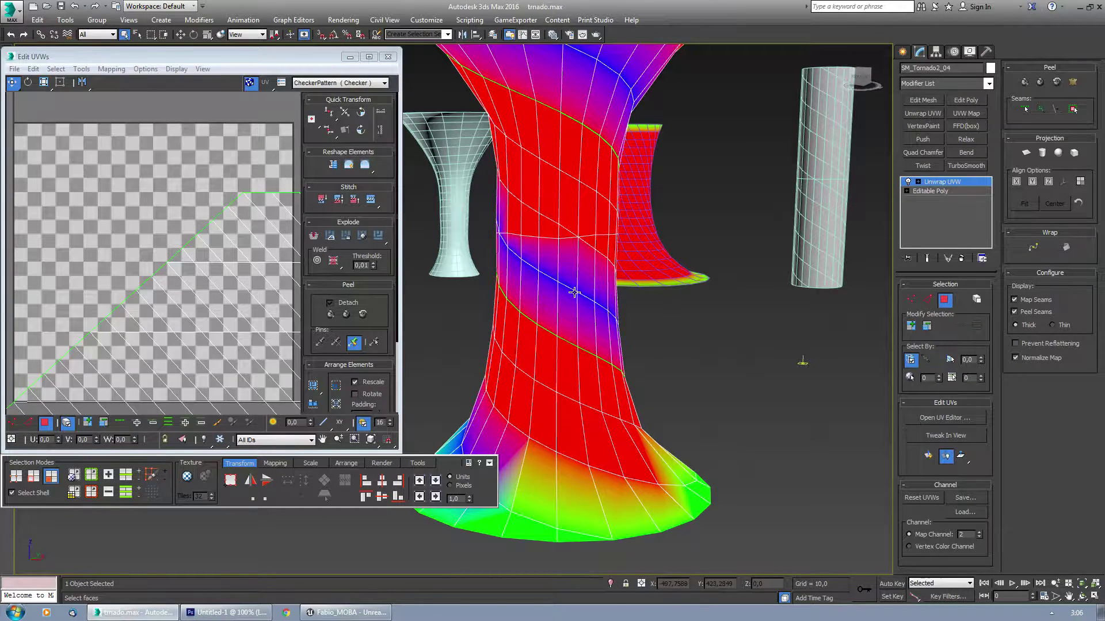
Step: Close the UV editor and remove the Unwrap UVW modifier from SM_Tornado2_04
{"action": "left_click", "coordinate": [388, 57]}
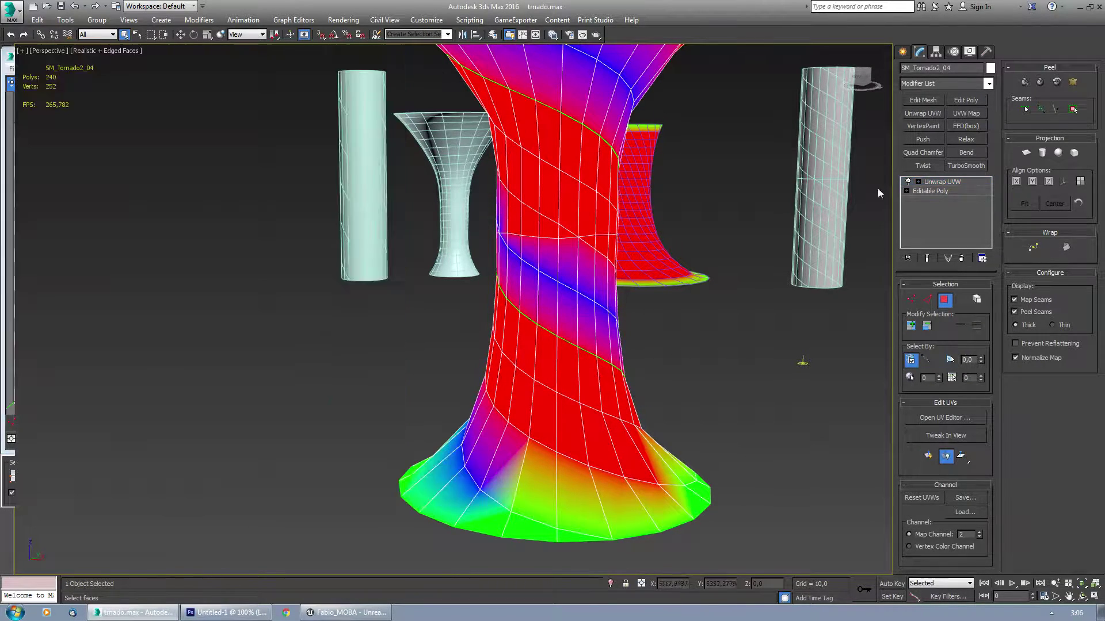
{"action": "left_click", "coordinate": [961, 258]}
{"action": "scroll", "coordinate": [510, 386], "scroll_direction": "down", "scroll_amount": 3}
{"action": "middle_click_drag", "start_coordinate": [570, 387], "coordinate": [371, 398]}
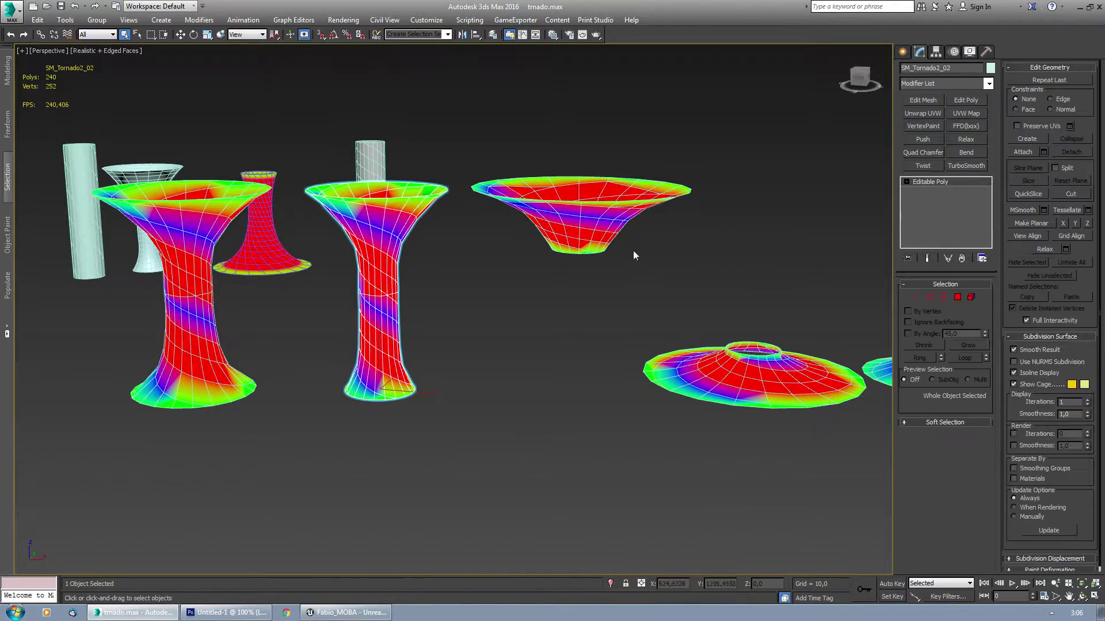
Step: Select the wide funnel, the spiral cylinder and the narrow floor mesh in turn, and examine the tornado pieces from above
{"action": "left_click", "coordinate": [595, 244]}
{"action": "middle_click_drag", "start_coordinate": [596, 356], "coordinate": [593, 356]}
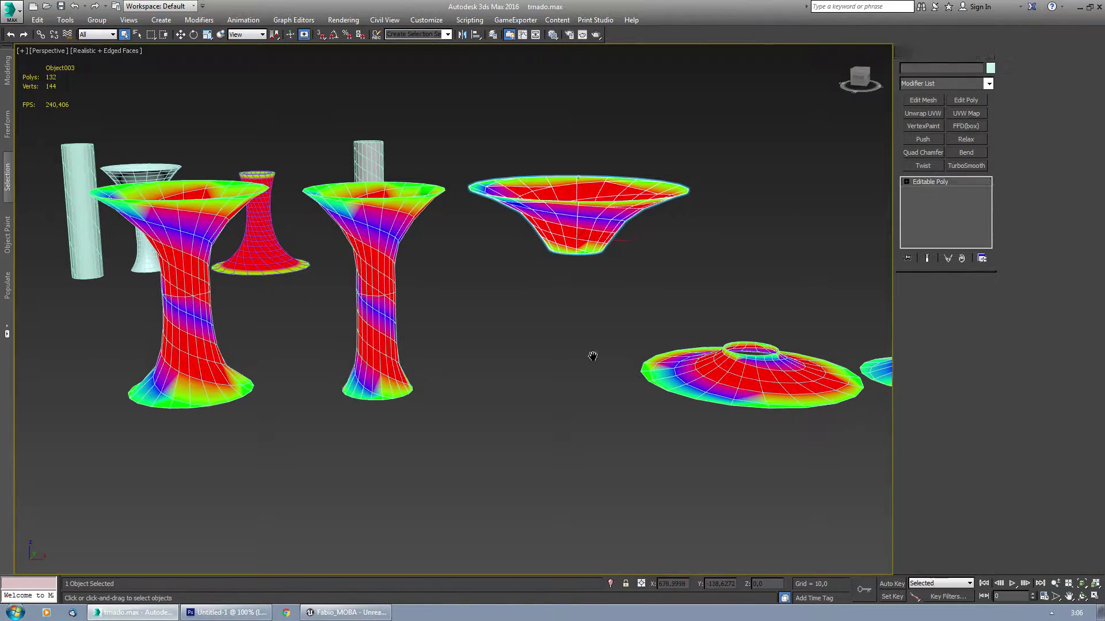
{"action": "left_click", "coordinate": [371, 152]}
{"action": "middle_click_drag", "start_coordinate": [690, 396], "coordinate": [527, 424]}
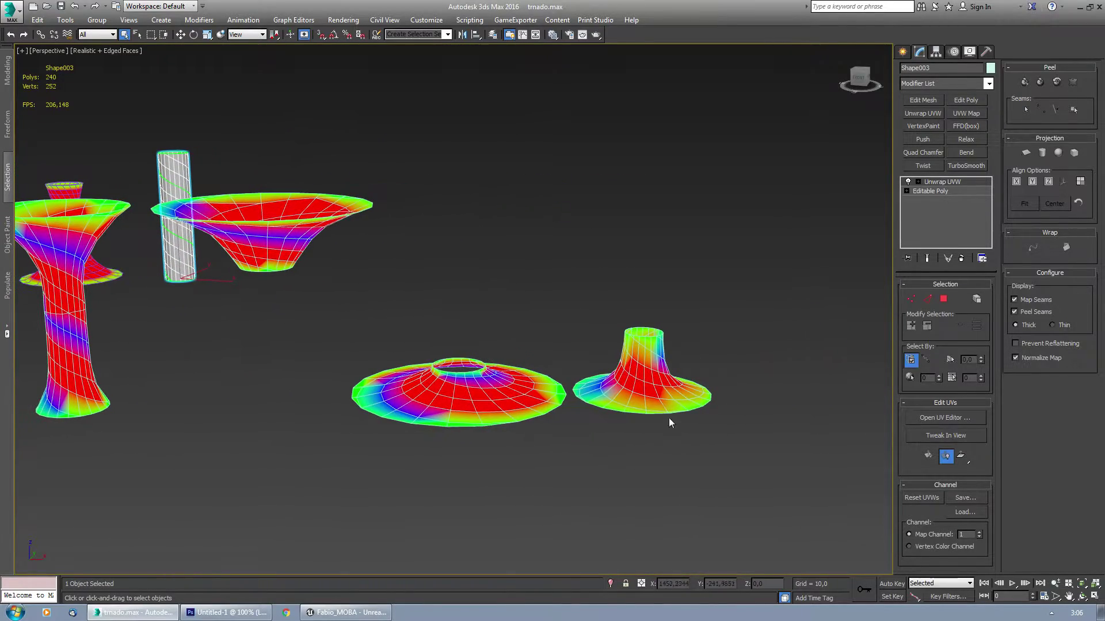
{"action": "left_click", "coordinate": [667, 393]}
{"action": "middle_click_drag", "start_coordinate": [405, 498], "coordinate": [723, 288], "text": "alt"}
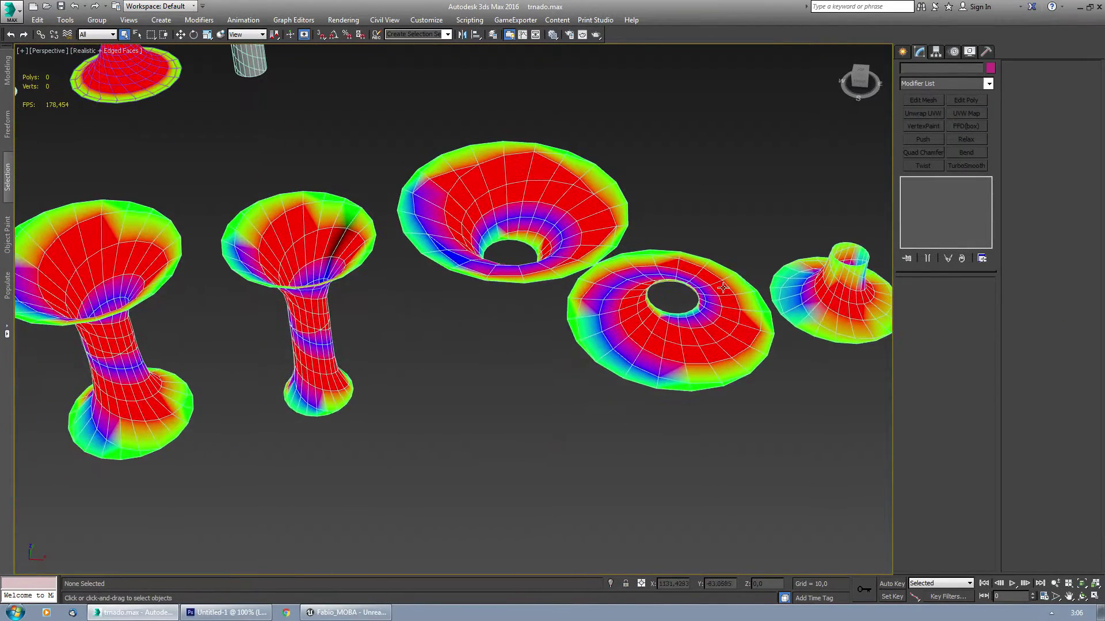
Step: Switch to Unreal Editor and open the M_tornado_03 material from the Particle_Effects Materials folder
{"action": "left_click", "coordinate": [1080, 7]}
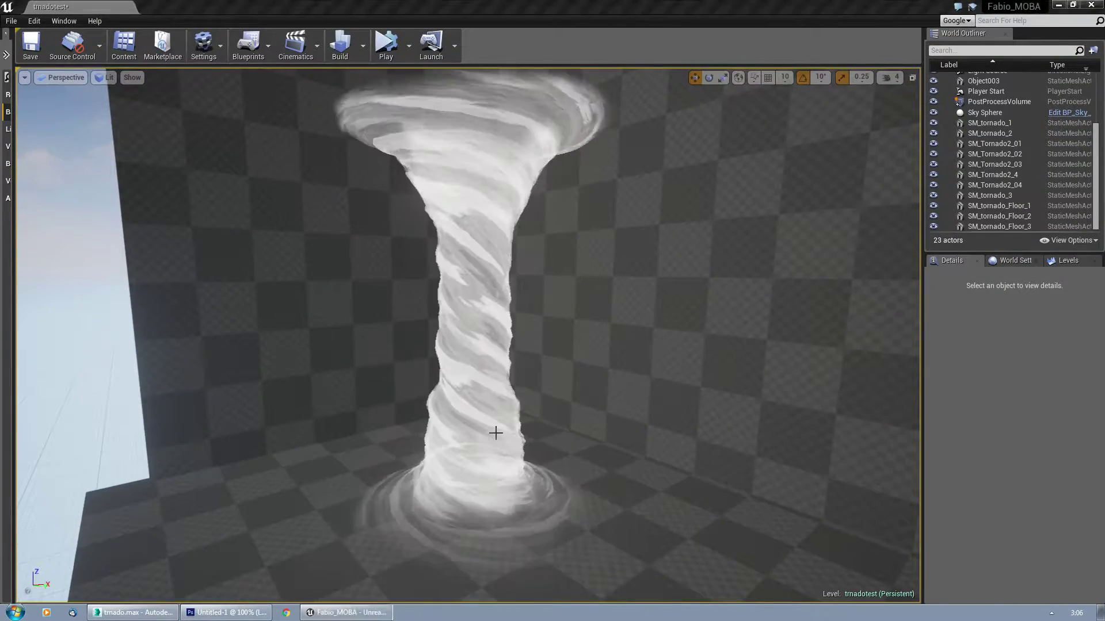
{"action": "key", "text": "ctrl+shift+f"}
{"action": "double_click", "coordinate": [967, 192]}
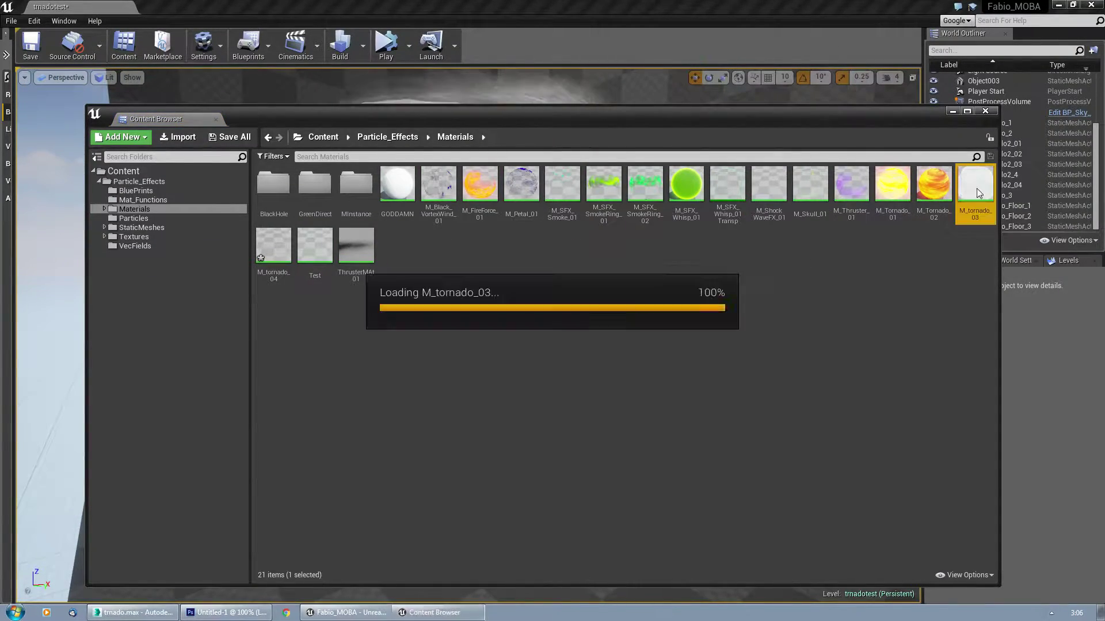
Step: Survey the M_tornado_03 node graph from the material output back to its texture inputs
{"action": "scroll", "coordinate": [535, 313], "scroll_direction": "down", "scroll_amount": 4}
{"action": "right_click_drag", "start_coordinate": [535, 313], "coordinate": [669, 248]}
{"action": "scroll", "coordinate": [578, 281], "scroll_direction": "down", "scroll_amount": 2}
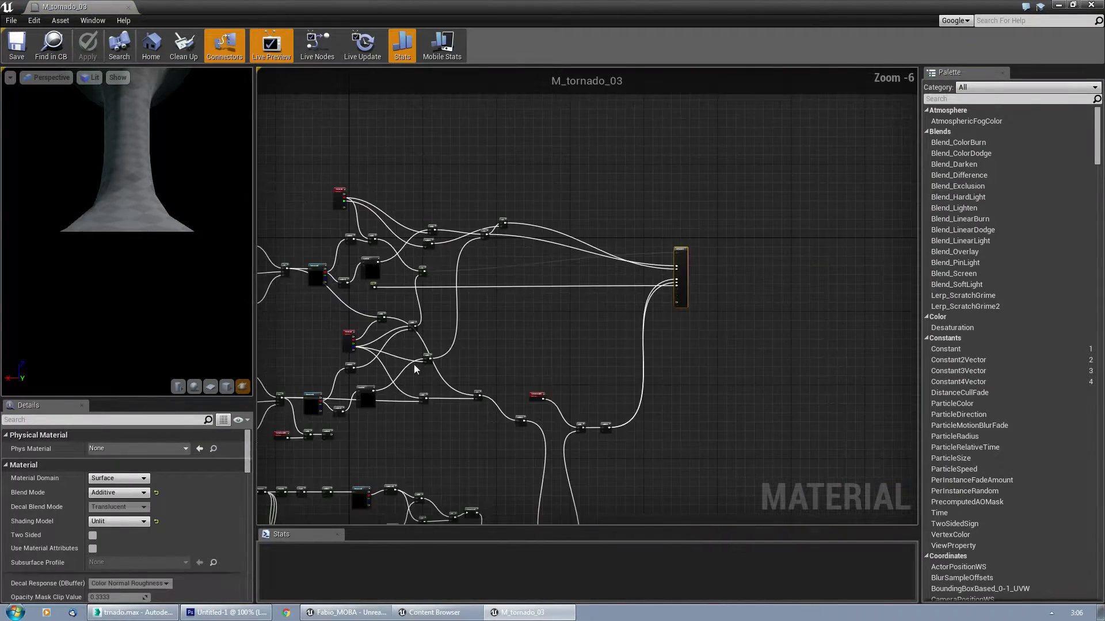
{"action": "right_click_drag", "start_coordinate": [331, 445], "coordinate": [591, 280]}
{"action": "right_click_drag", "start_coordinate": [491, 203], "coordinate": [543, 340]}
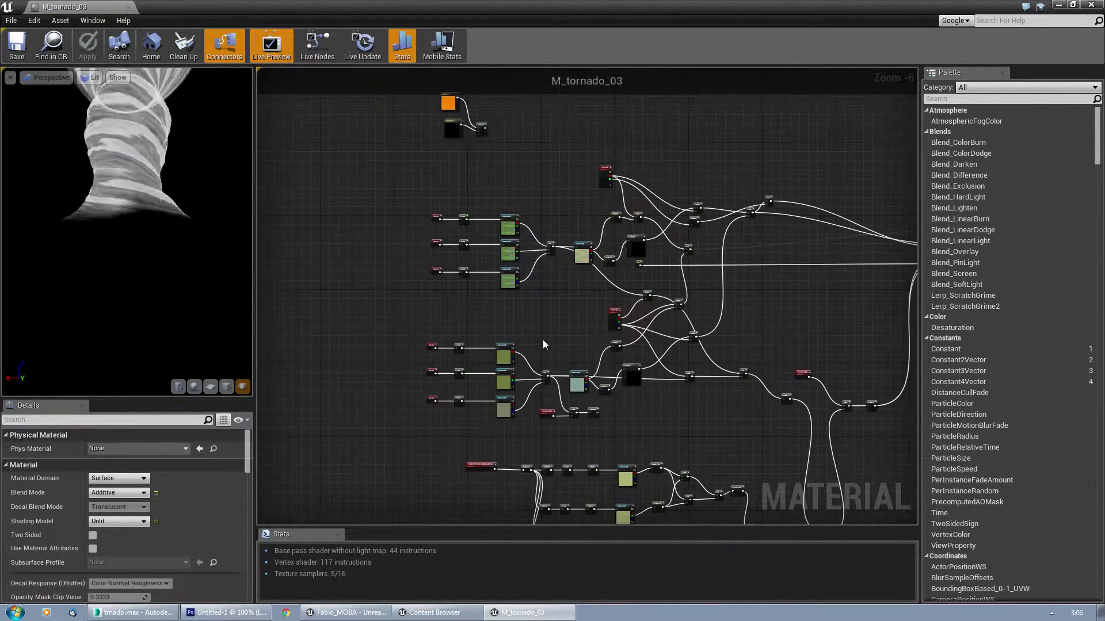
{"action": "scroll", "coordinate": [530, 329], "scroll_direction": "up", "scroll_amount": 1}
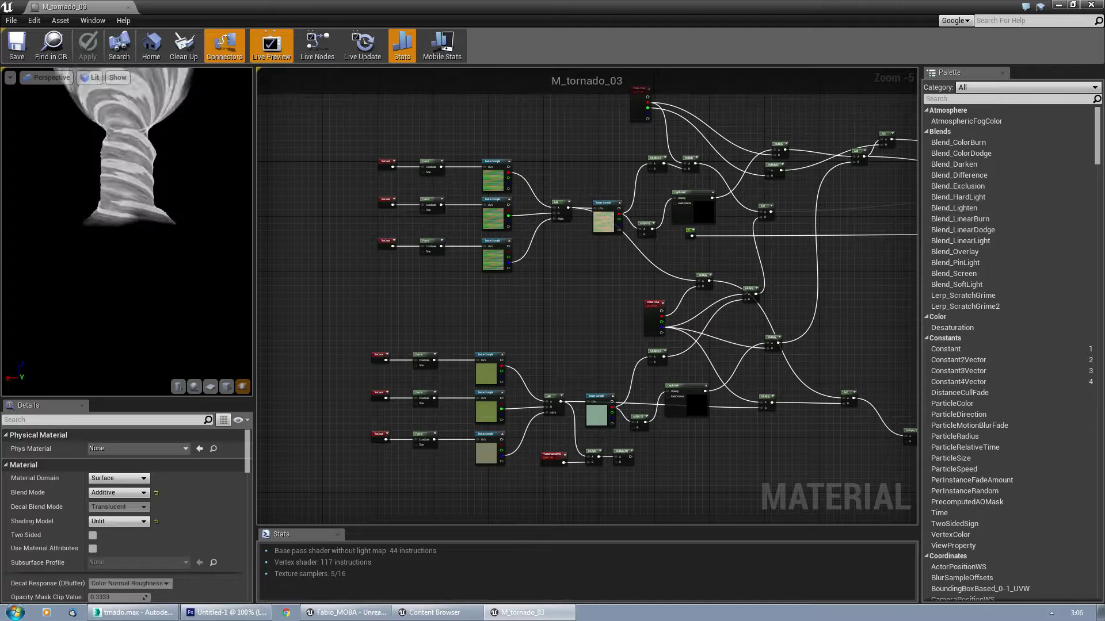
Step: Select the two groups of panned texture samples with their vertex colour masks, trace their connections, and clear the selection
{"action": "right_click_drag", "start_coordinate": [444, 331], "coordinate": [458, 274]}
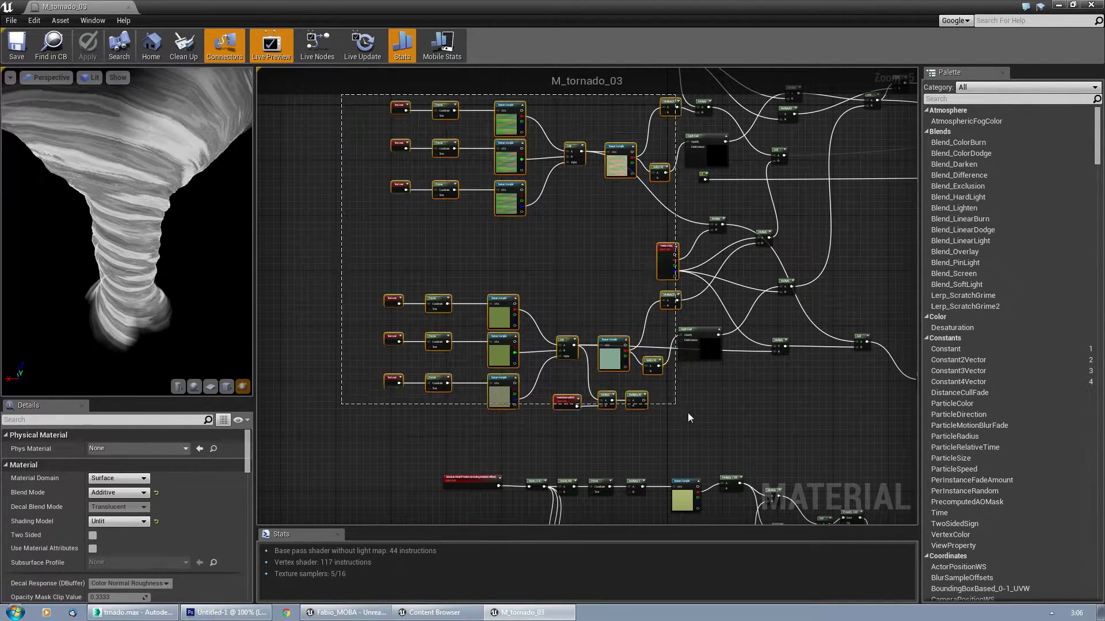
{"action": "left_click_drag", "start_coordinate": [820, 426], "coordinate": [820, 426]}
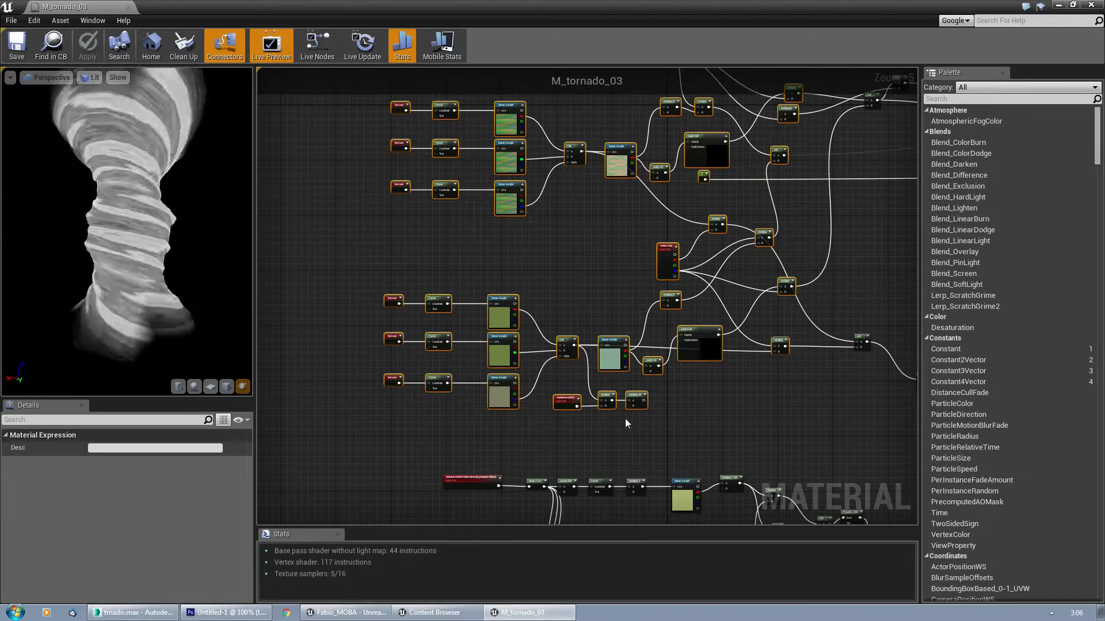
{"action": "right_click_drag", "start_coordinate": [627, 423], "coordinate": [601, 328]}
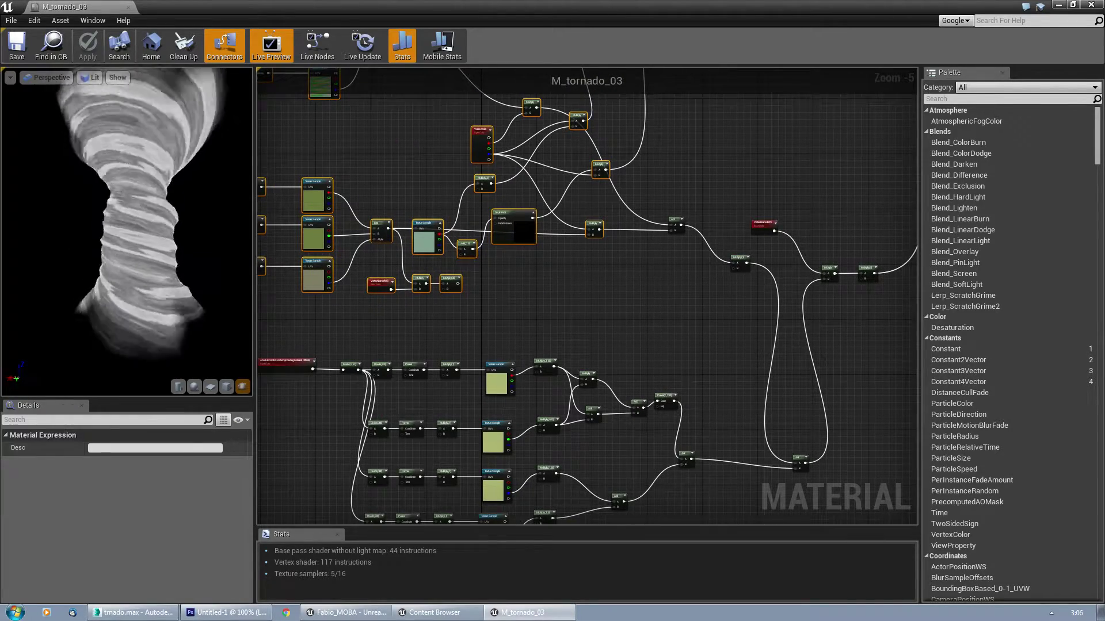
{"action": "left_click", "coordinate": [579, 290]}
Step: Select the Absolute World Position branch with its four panned texture rows and compare it with the tornado preview
{"action": "right_click_drag", "start_coordinate": [499, 328], "coordinate": [606, 223]}
{"action": "scroll", "coordinate": [606, 224], "scroll_direction": "up", "scroll_amount": 1}
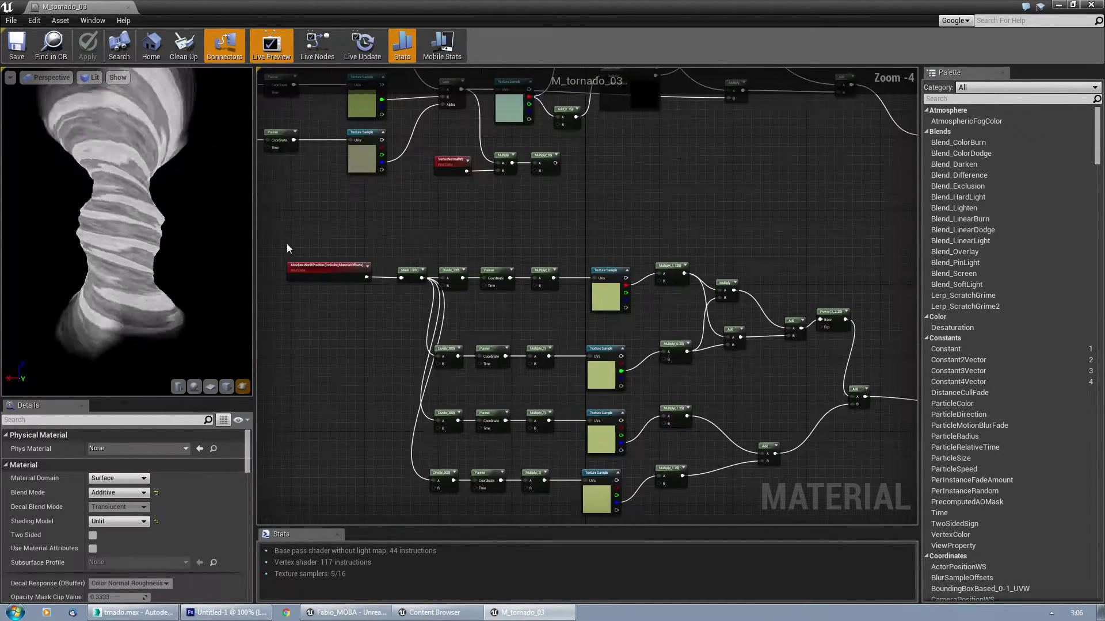
{"action": "left_click_drag", "start_coordinate": [284, 236], "coordinate": [713, 437]}
{"action": "left_click_drag", "start_coordinate": [866, 489], "coordinate": [887, 513]}
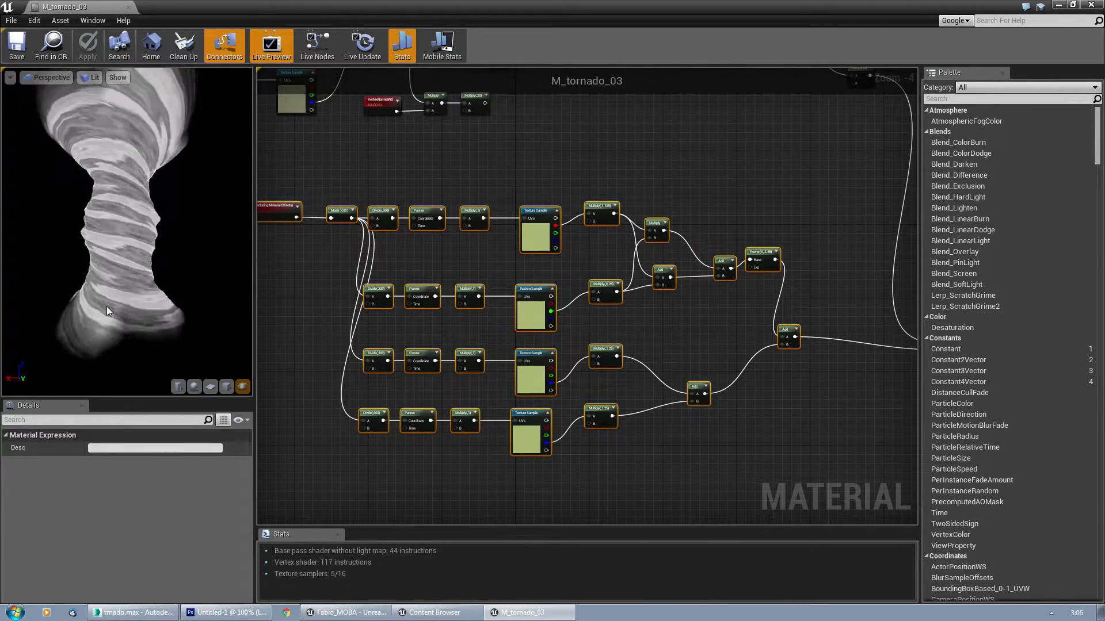
{"action": "left_click", "coordinate": [667, 458]}
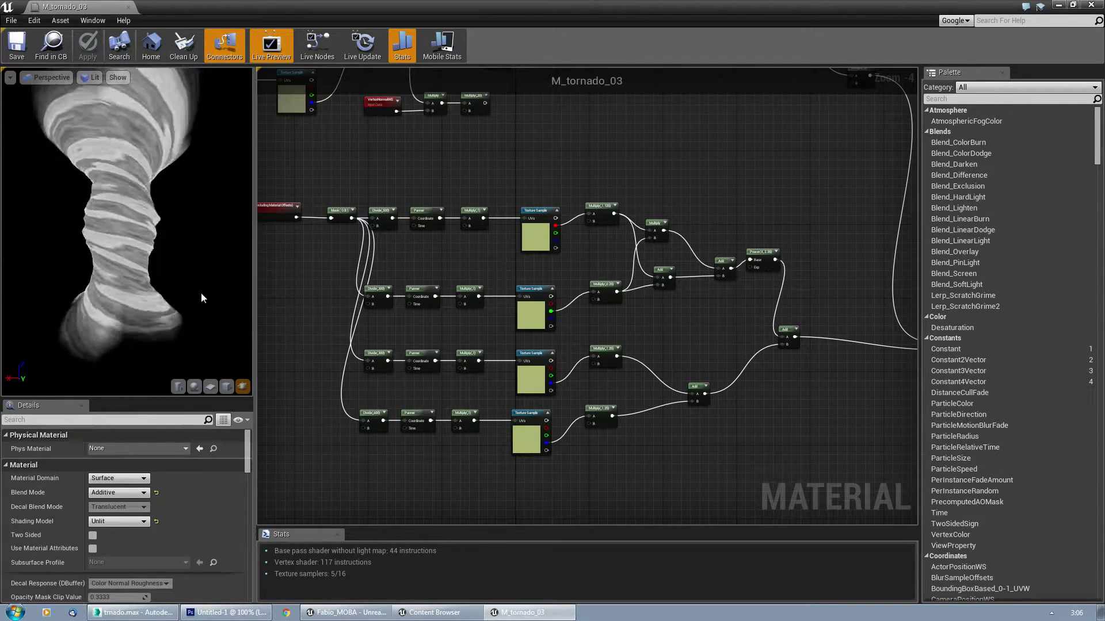
{"action": "right_click_drag", "start_coordinate": [298, 318], "coordinate": [401, 302]}
{"action": "scroll", "coordinate": [376, 323], "scroll_direction": "up", "scroll_amount": 1}
{"action": "scroll", "coordinate": [402, 301], "scroll_direction": "down", "scroll_amount": 1}
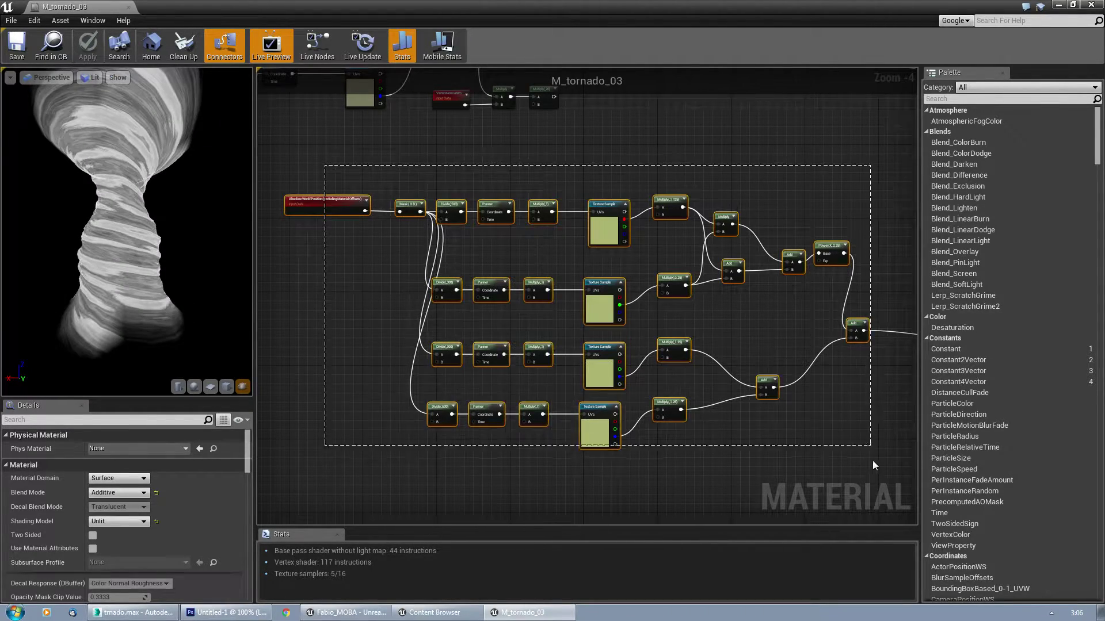
{"action": "left_click_drag", "start_coordinate": [873, 460], "coordinate": [871, 461]}
{"action": "right_click_drag", "start_coordinate": [828, 455], "coordinate": [718, 461]}
{"action": "left_click", "coordinate": [718, 460]}
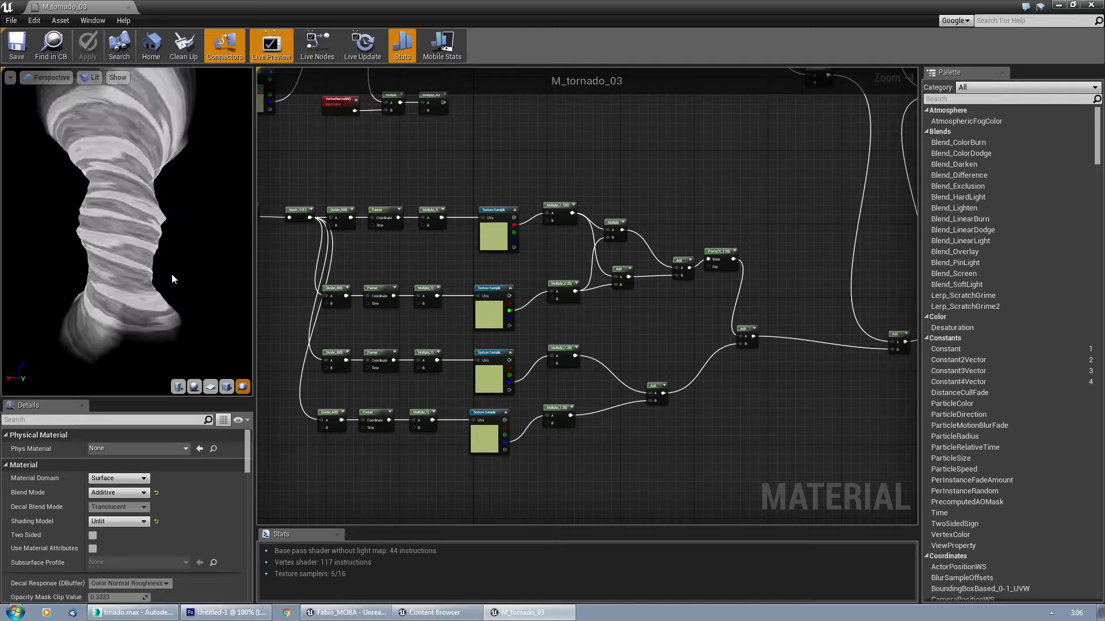
Step: Delete the VertexNormalWS node and its two Multiply nodes beneath the lower group of panned texture samples
{"action": "right_click_drag", "start_coordinate": [621, 120], "coordinate": [562, 347]}
{"action": "right_click_drag", "start_coordinate": [570, 308], "coordinate": [675, 321]}
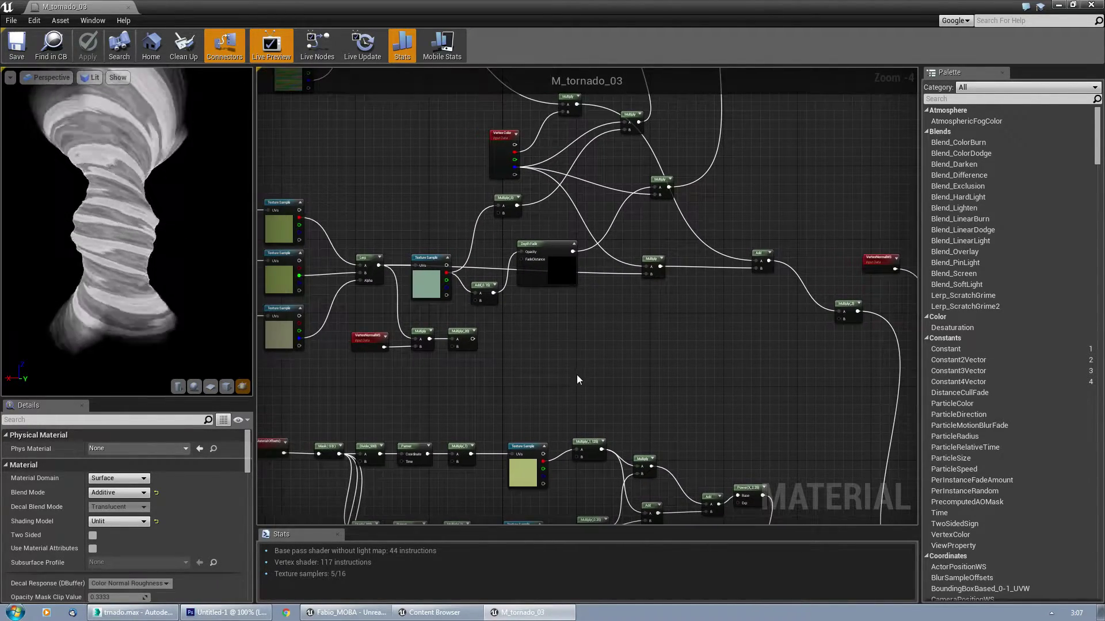
{"action": "right_click_drag", "start_coordinate": [578, 378], "coordinate": [650, 410]}
{"action": "left_click_drag", "start_coordinate": [481, 368], "coordinate": [477, 365]}
{"action": "right_click_drag", "start_coordinate": [615, 378], "coordinate": [665, 405]}
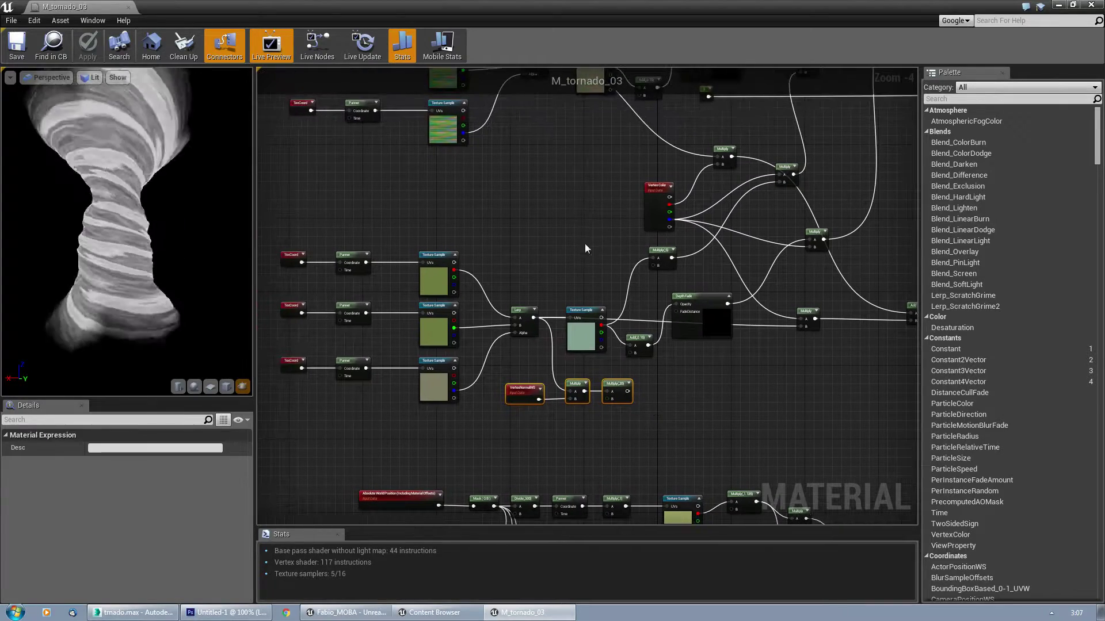
{"action": "key", "text": "Delete"}
Step: Examine how the Vertex Color masks, the world position branch and the remaining VertexNormalWS node connect through the material graph
{"action": "right_click_drag", "start_coordinate": [610, 118], "coordinate": [500, 316]}
{"action": "scroll", "coordinate": [483, 187], "scroll_direction": "down", "scroll_amount": 2}
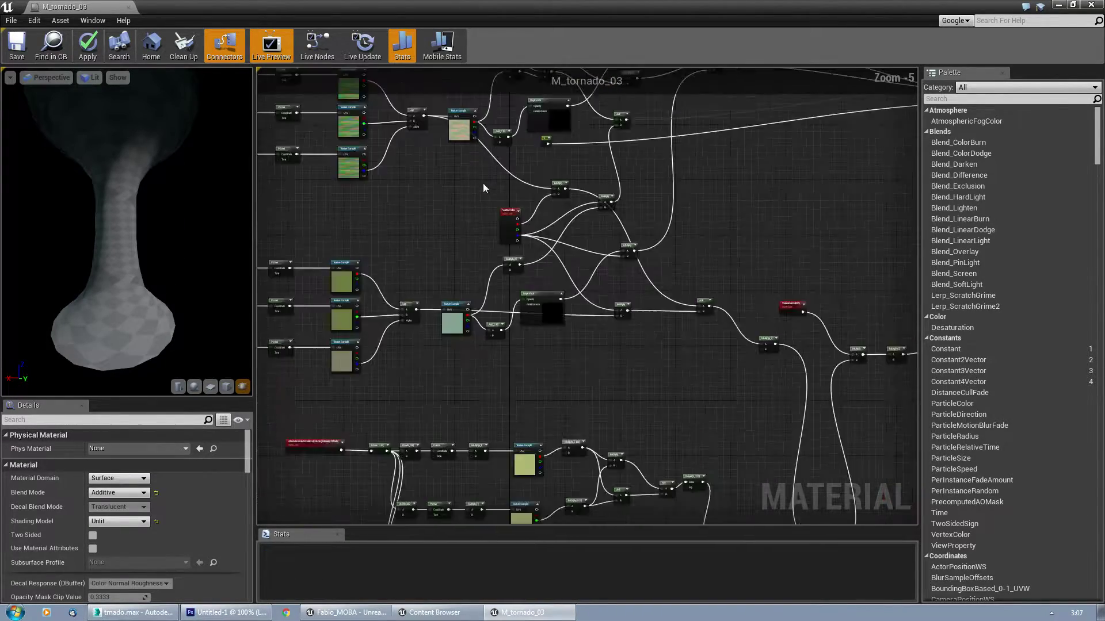
{"action": "right_click_drag", "start_coordinate": [459, 261], "coordinate": [493, 320]}
{"action": "scroll", "coordinate": [477, 282], "scroll_direction": "up", "scroll_amount": 3}
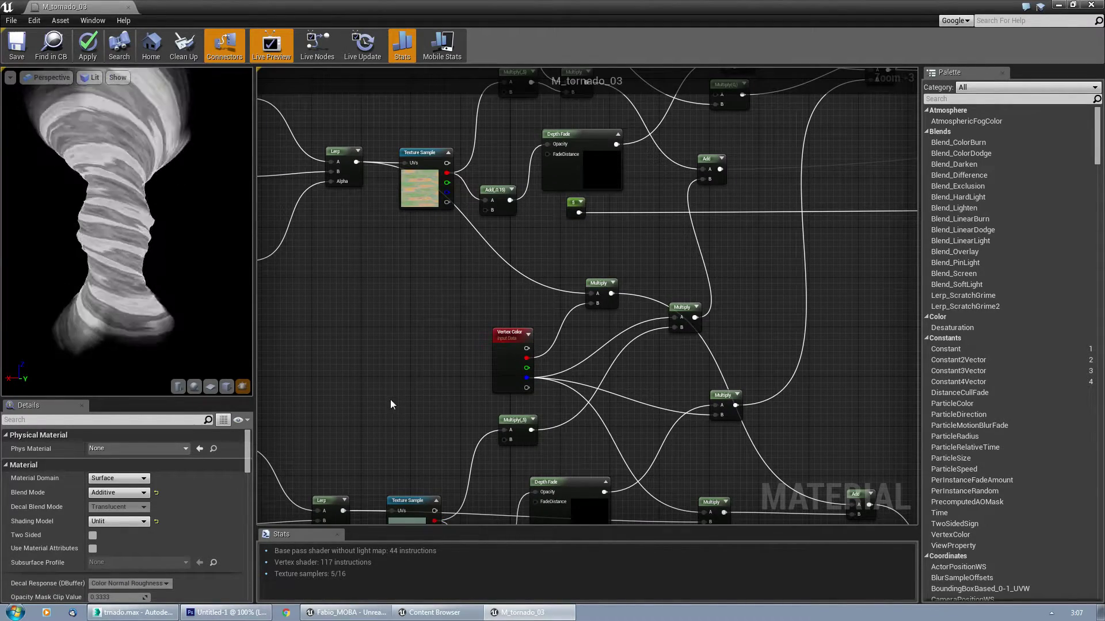
{"action": "right_click_drag", "start_coordinate": [390, 400], "coordinate": [434, 217]}
{"action": "scroll", "coordinate": [434, 217], "scroll_direction": "down", "scroll_amount": 1}
{"action": "right_click_drag", "start_coordinate": [446, 371], "coordinate": [520, 226]}
{"action": "right_click_drag", "start_coordinate": [521, 304], "coordinate": [499, 194]}
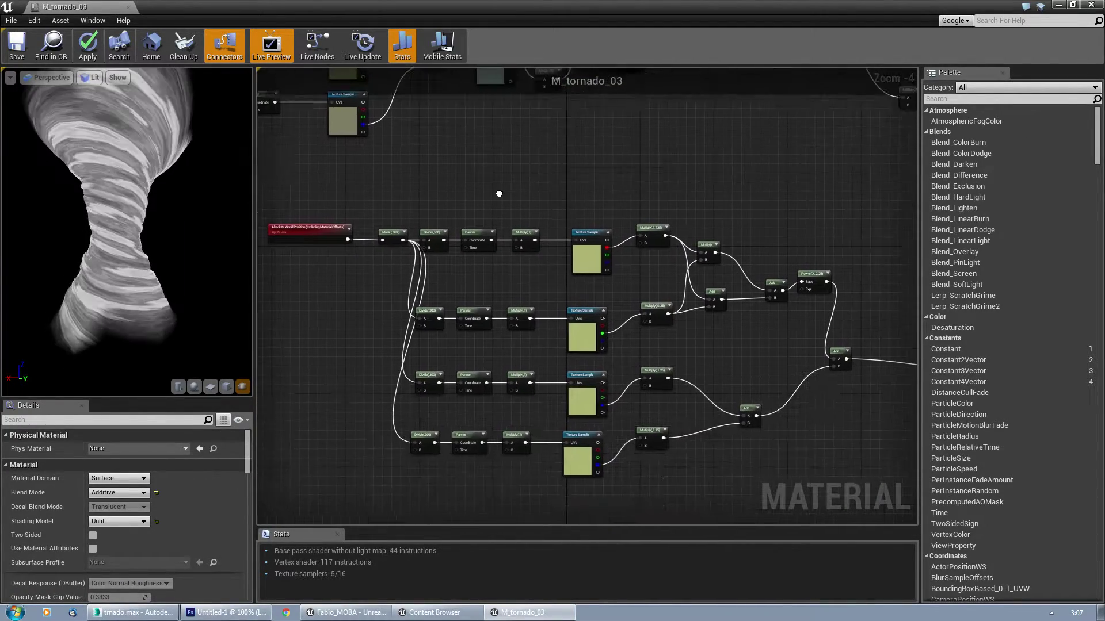
{"action": "right_click_drag", "start_coordinate": [819, 390], "coordinate": [604, 405]}
{"action": "right_click_drag", "start_coordinate": [644, 199], "coordinate": [565, 356]}
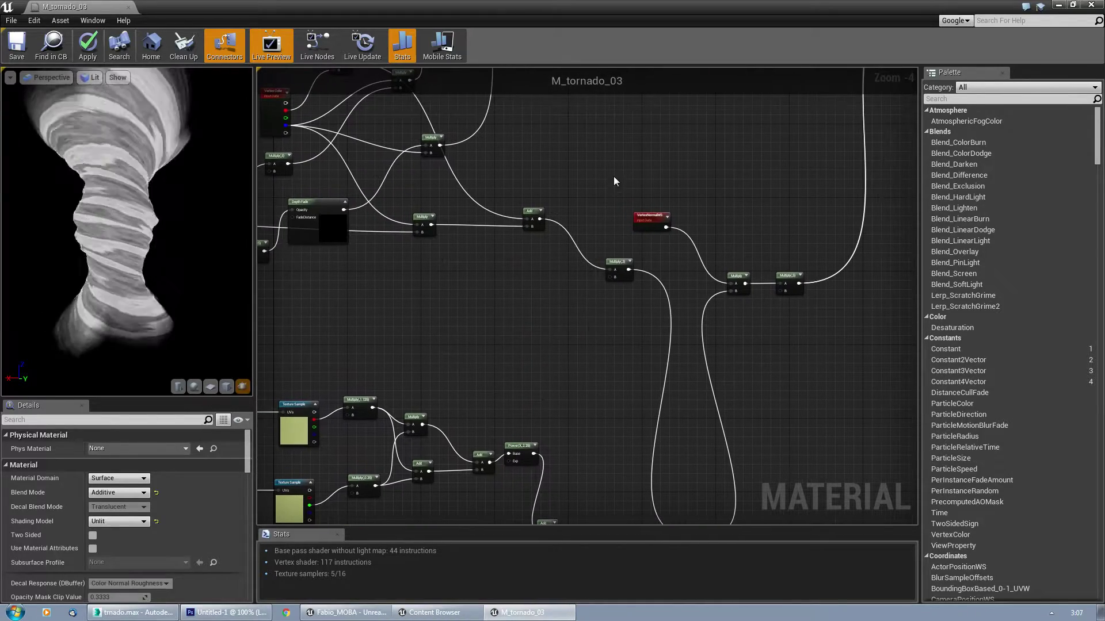
{"action": "right_click_drag", "start_coordinate": [613, 176], "coordinate": [616, 262]}
{"action": "right_click_drag", "start_coordinate": [569, 217], "coordinate": [794, 337]}
Step: Select the six panned texture samples in both groups and set their texture to T_LParticle_Nebula_Masks_02
{"action": "right_click_drag", "start_coordinate": [298, 262], "coordinate": [509, 295]}
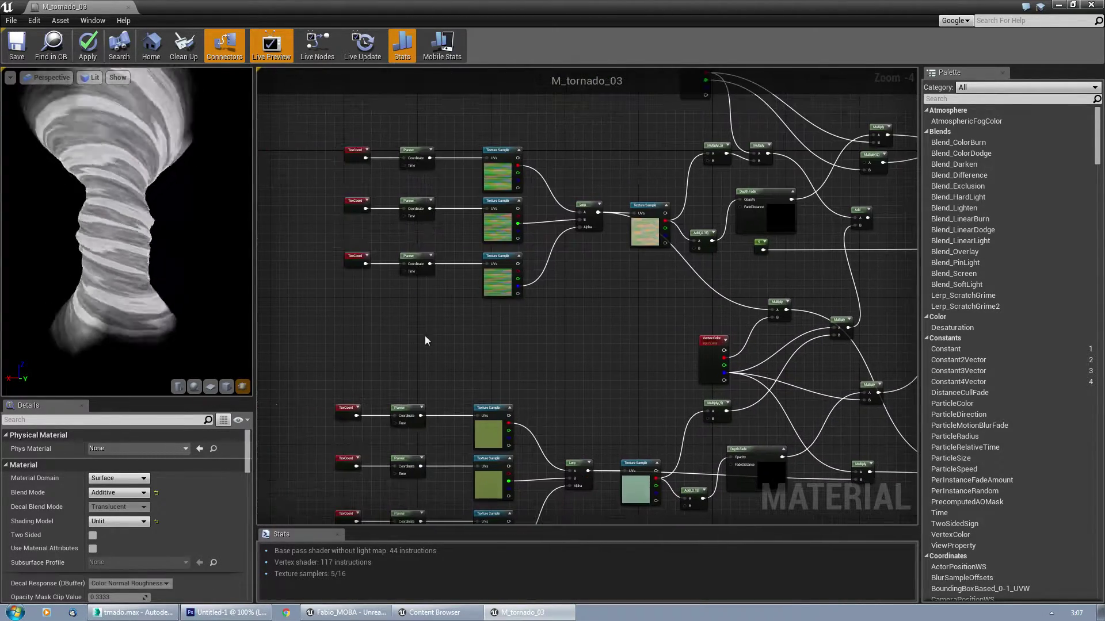
{"action": "right_click_drag", "start_coordinate": [425, 340], "coordinate": [448, 294]}
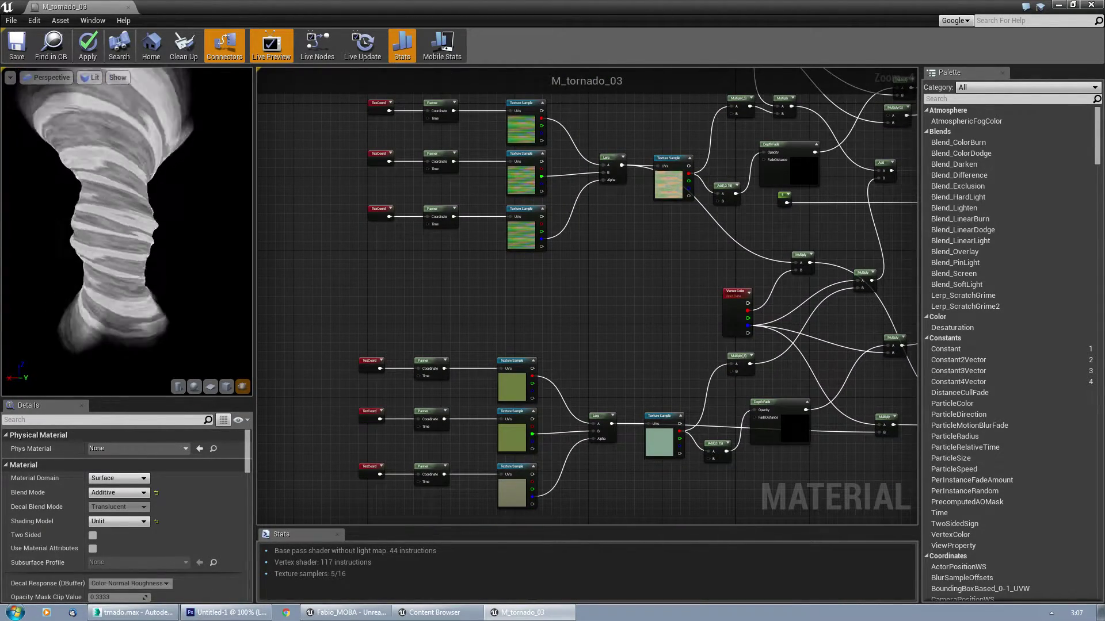
{"action": "scroll", "coordinate": [493, 289], "scroll_direction": "down", "scroll_amount": 1}
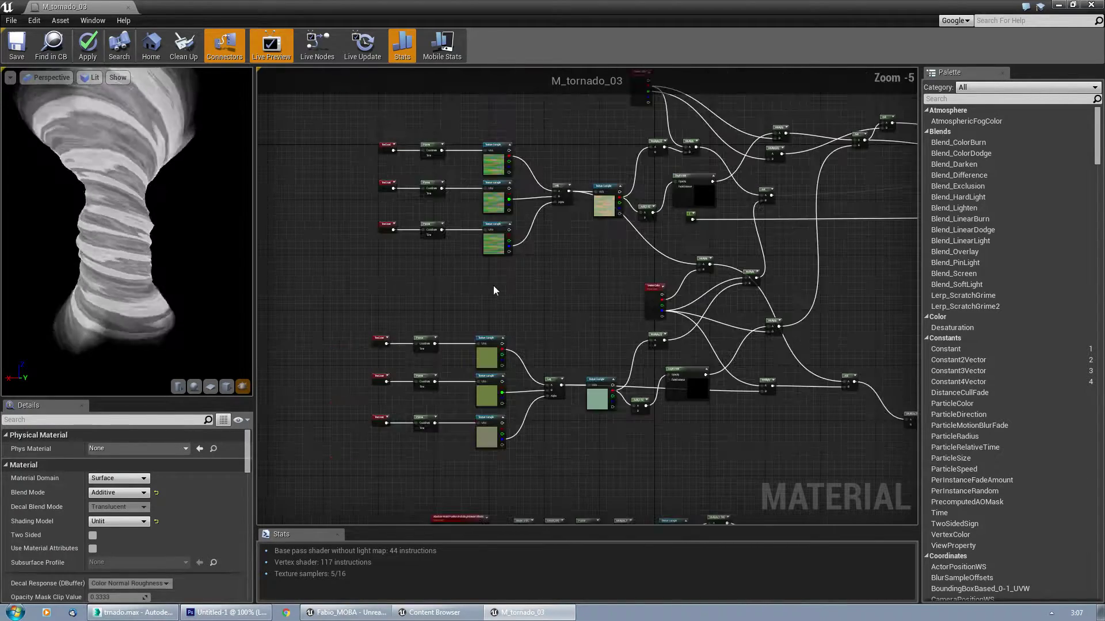
{"action": "left_click_drag", "start_coordinate": [470, 127], "coordinate": [506, 455]}
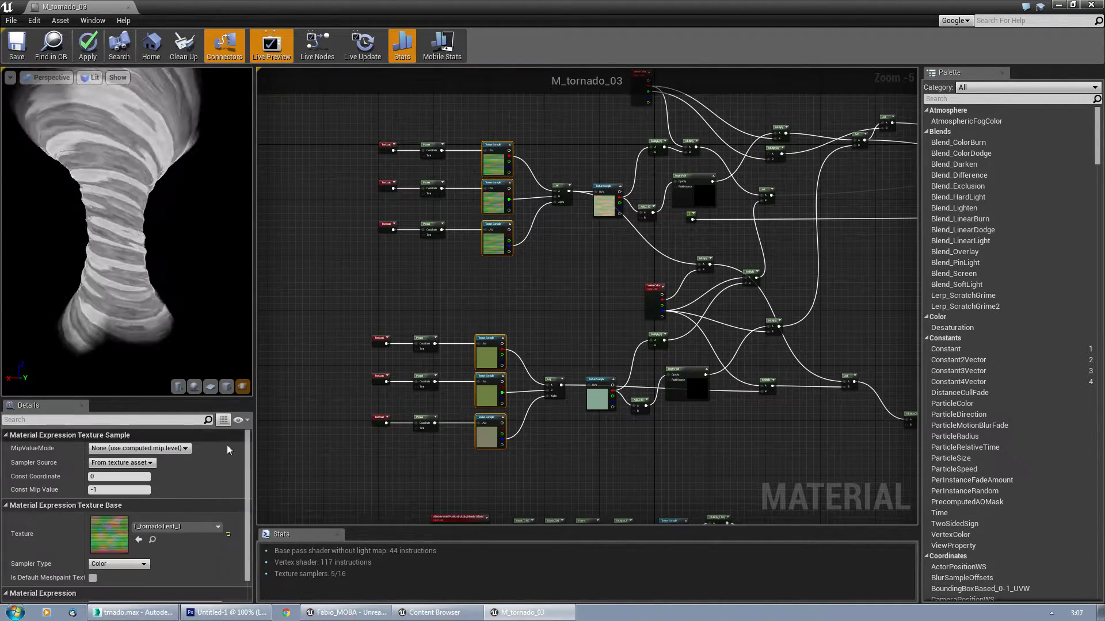
{"action": "left_click", "coordinate": [171, 528]}
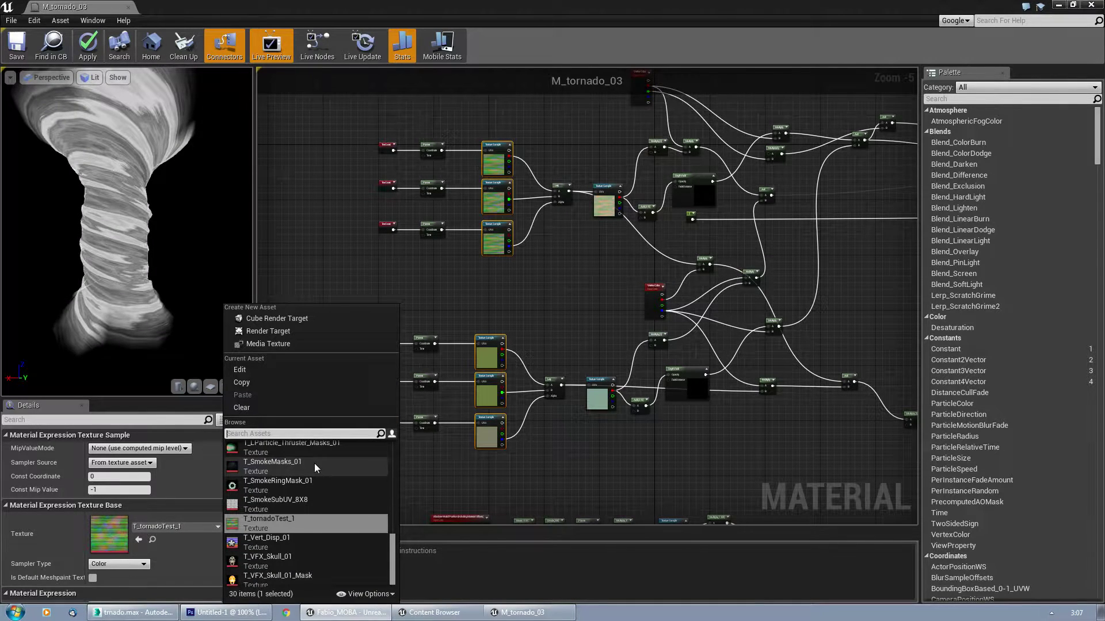
{"action": "scroll", "coordinate": [313, 496], "scroll_direction": "up", "scroll_amount": 3}
{"action": "left_click", "coordinate": [295, 484]}
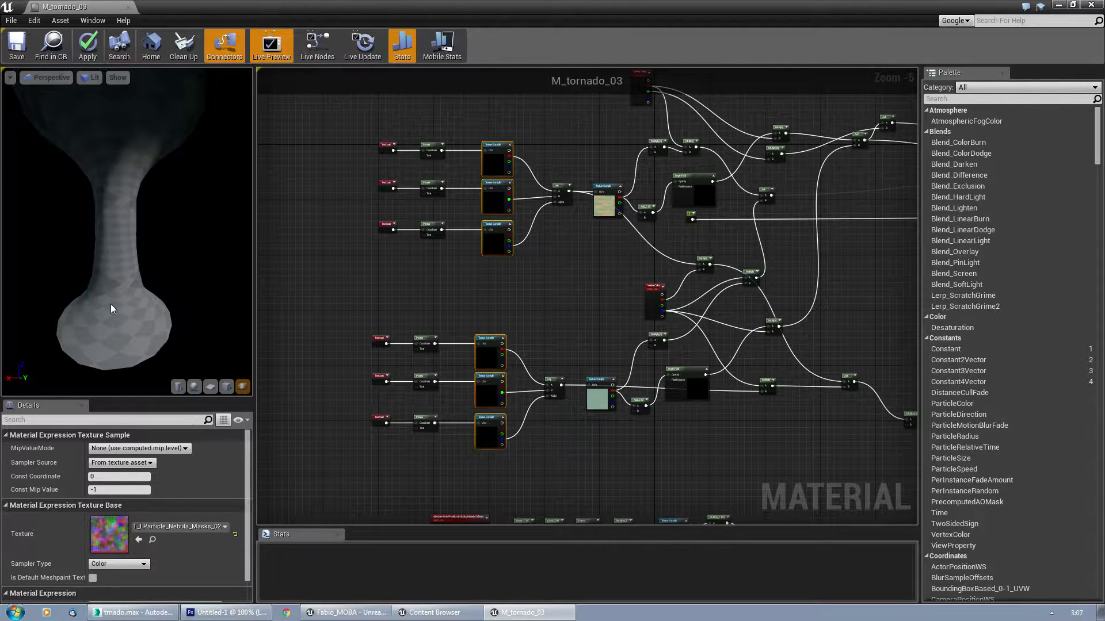
Step: Try T_LParticle_Nebula_Masks_01 and T_LParticle_Fire_Masks_02 as the texture of the six selected panned samples
{"action": "left_click", "coordinate": [180, 526]}
{"action": "left_click", "coordinate": [306, 499]}
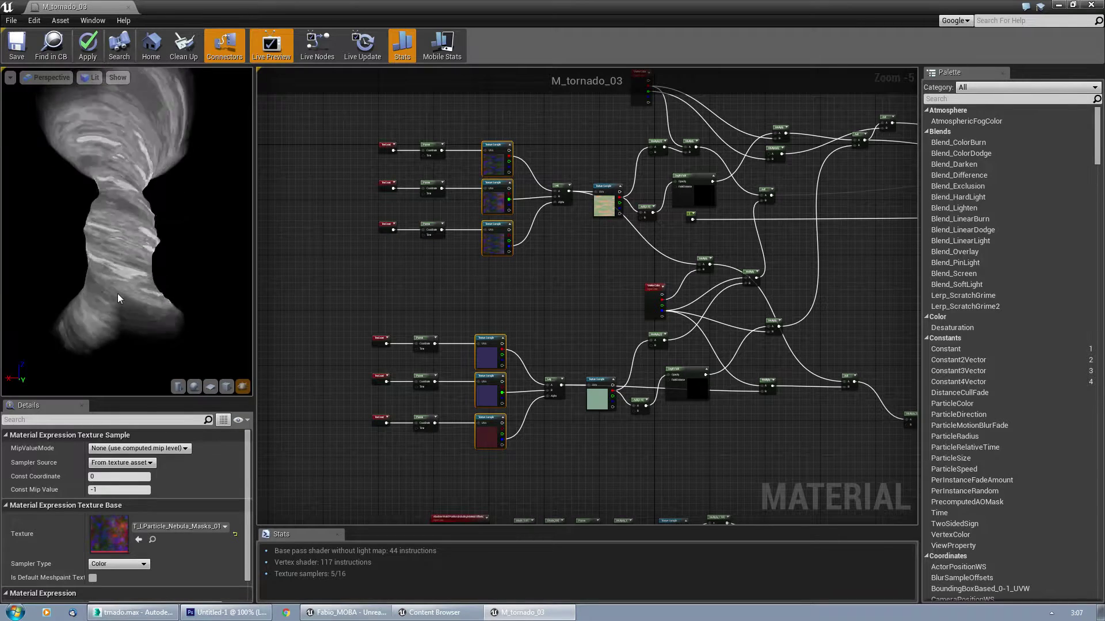
{"action": "left_click", "coordinate": [185, 527]}
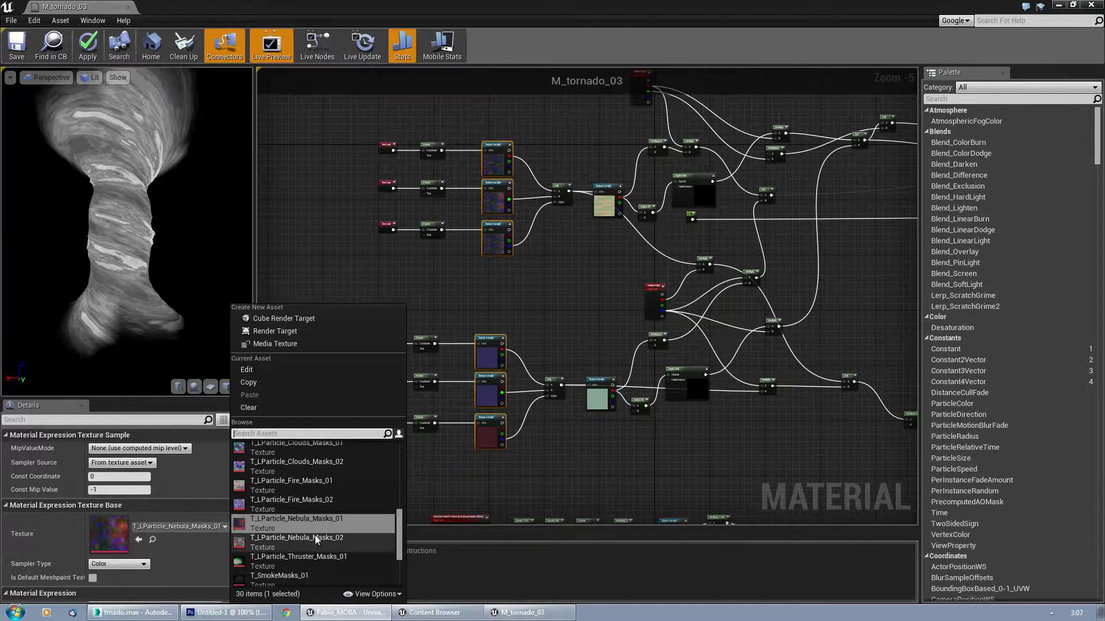
{"action": "left_click", "coordinate": [326, 503]}
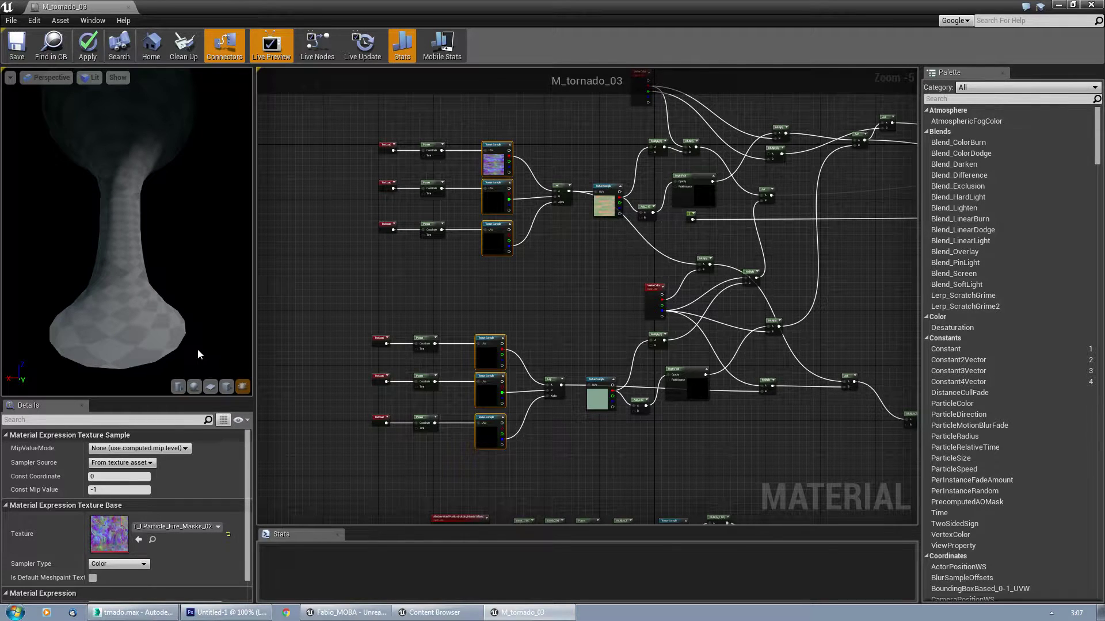
Step: Set the six selected panned texture samples to T_LParticle_Clouds_Masks_01 and deselect them
{"action": "left_click", "coordinate": [181, 530]}
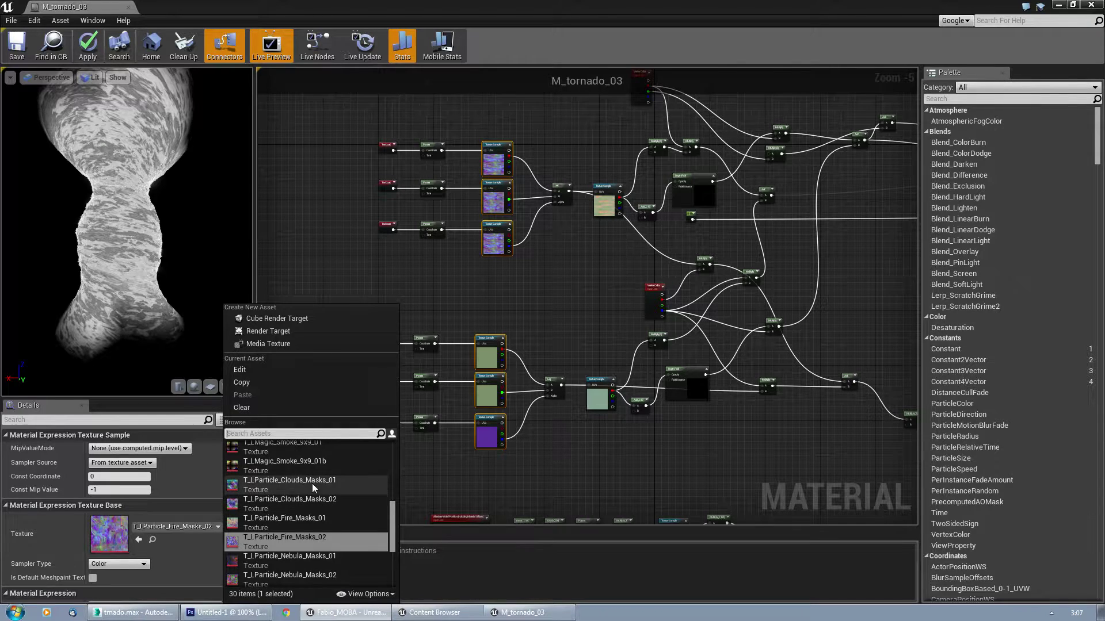
{"action": "left_click", "coordinate": [312, 483]}
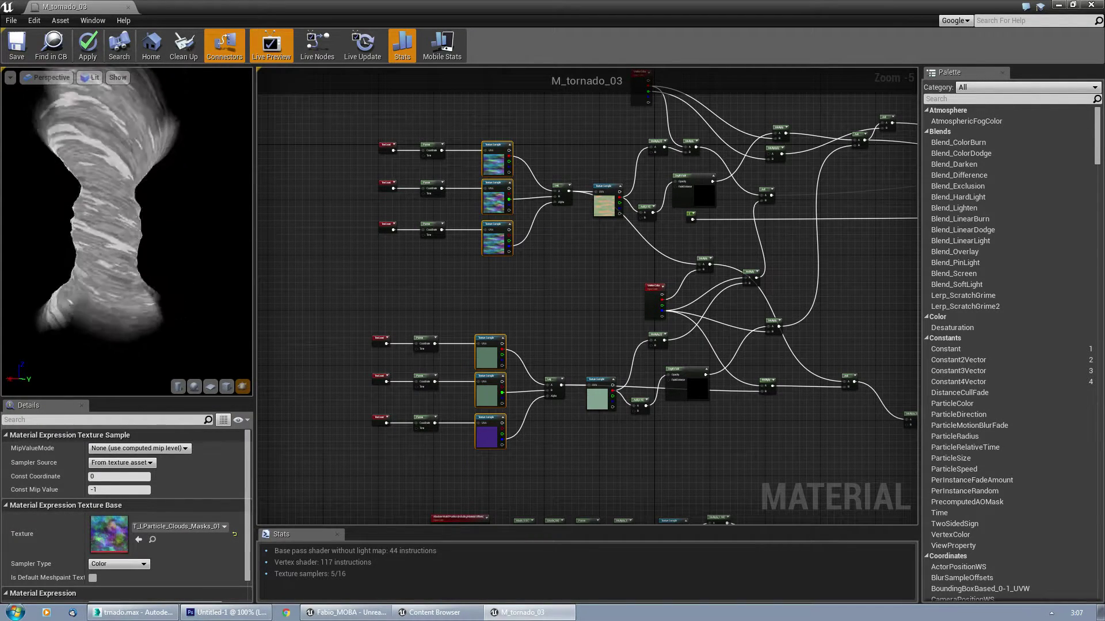
{"action": "right_click_drag", "start_coordinate": [437, 311], "coordinate": [355, 200]}
{"action": "right_click_drag", "start_coordinate": [649, 305], "coordinate": [615, 288]}
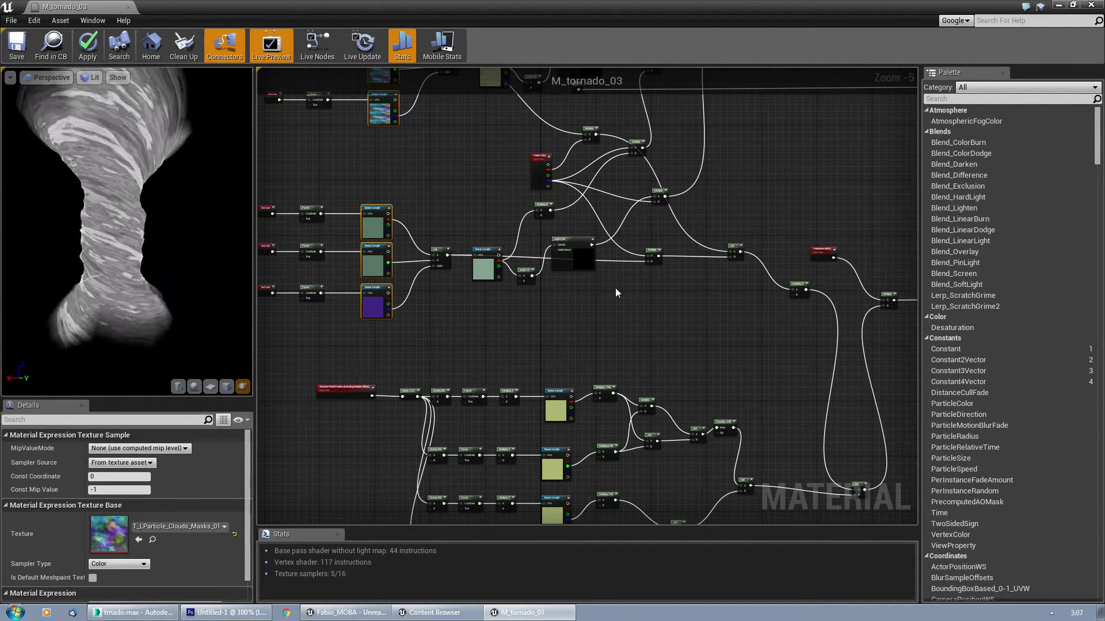
{"action": "left_click", "coordinate": [616, 288]}
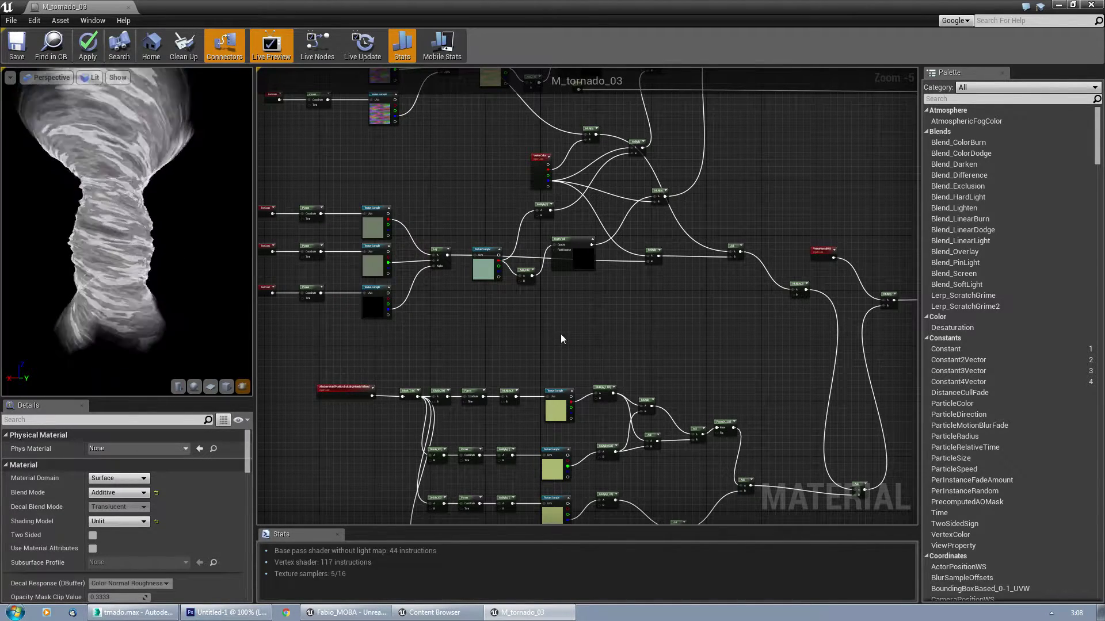
Step: Compare the lower panned texture group and the Absolute World Position branch with the tornado preview
{"action": "right_click_drag", "start_coordinate": [557, 338], "coordinate": [586, 292]}
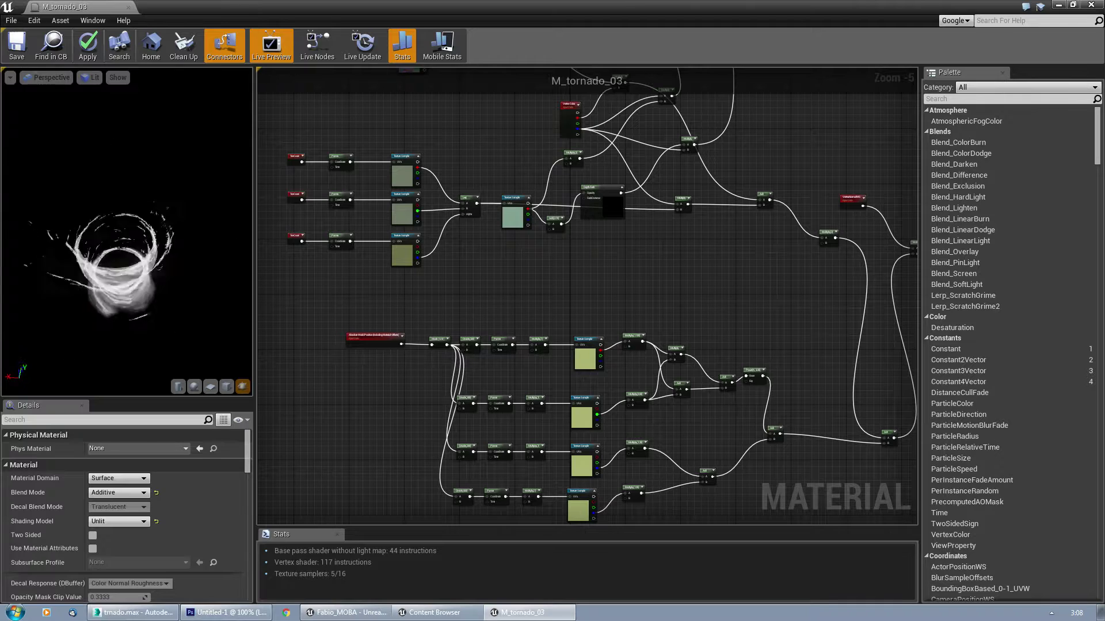
{"action": "right_click_drag", "start_coordinate": [463, 296], "coordinate": [456, 237]}
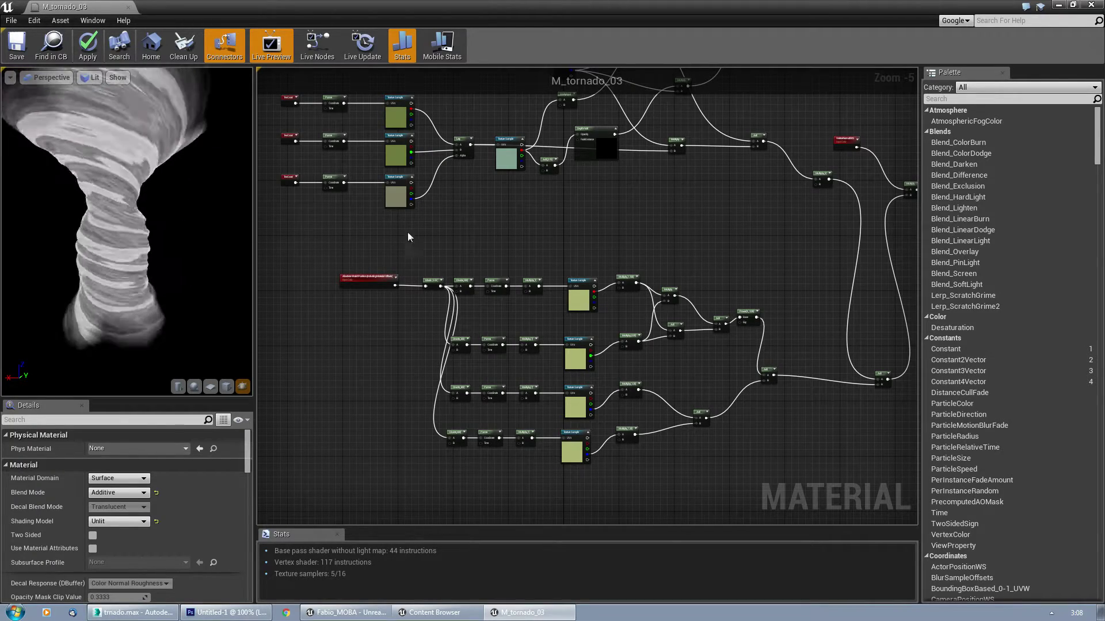
{"action": "left_click", "coordinate": [399, 145]}
{"action": "left_click", "coordinate": [529, 231]}
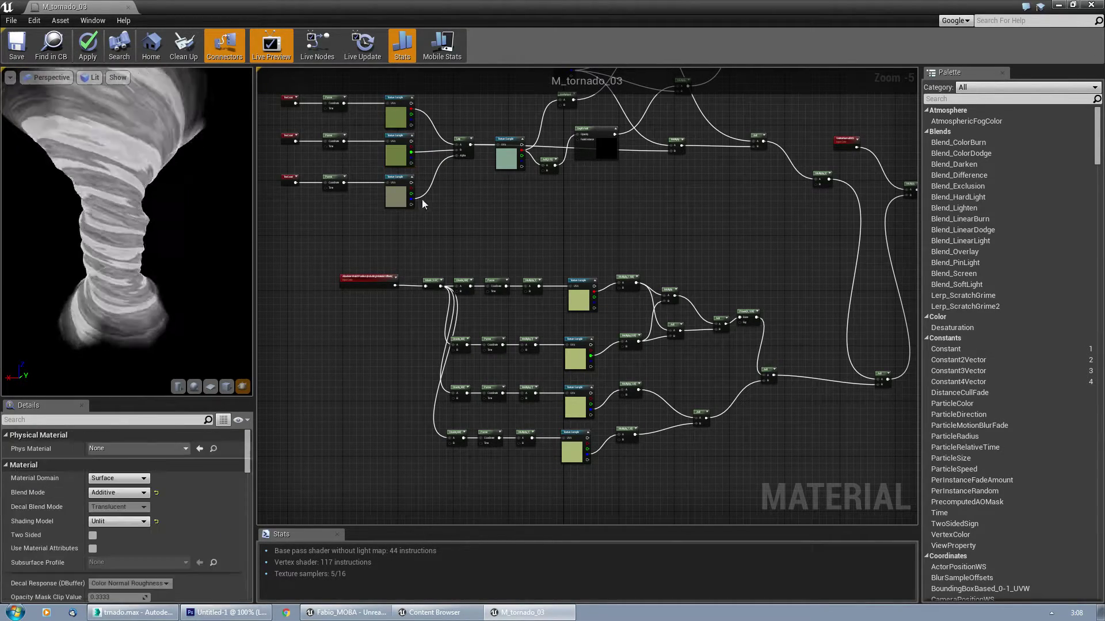
Step: Locate the material in the Content Browser, close the browser, and examine the tornado in the level from several camera positions
{"action": "left_click", "coordinate": [51, 46]}
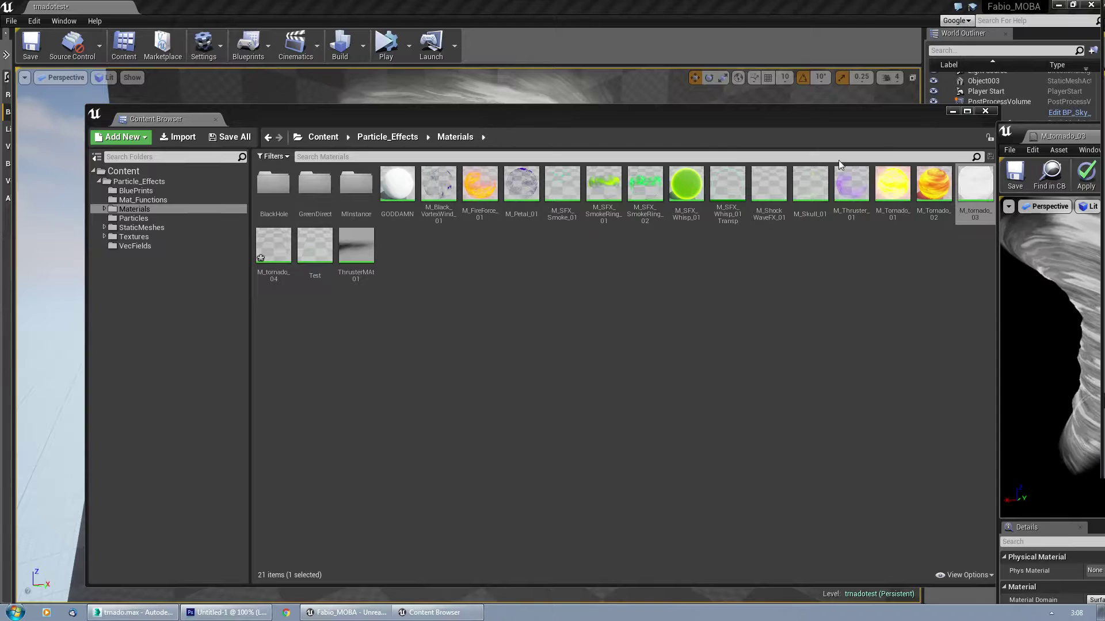
{"action": "left_click", "coordinate": [984, 111]}
{"action": "right_click_drag", "start_coordinate": [748, 230], "coordinate": [731, 179]}
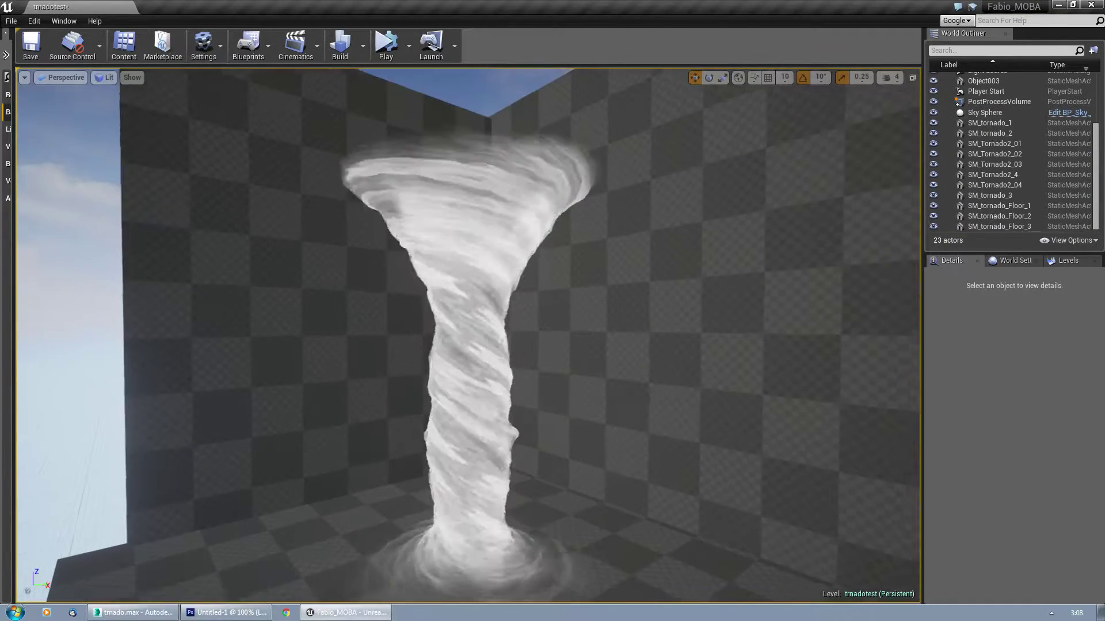
{"action": "right_click_drag", "start_coordinate": [515, 291], "coordinate": [541, 314]}
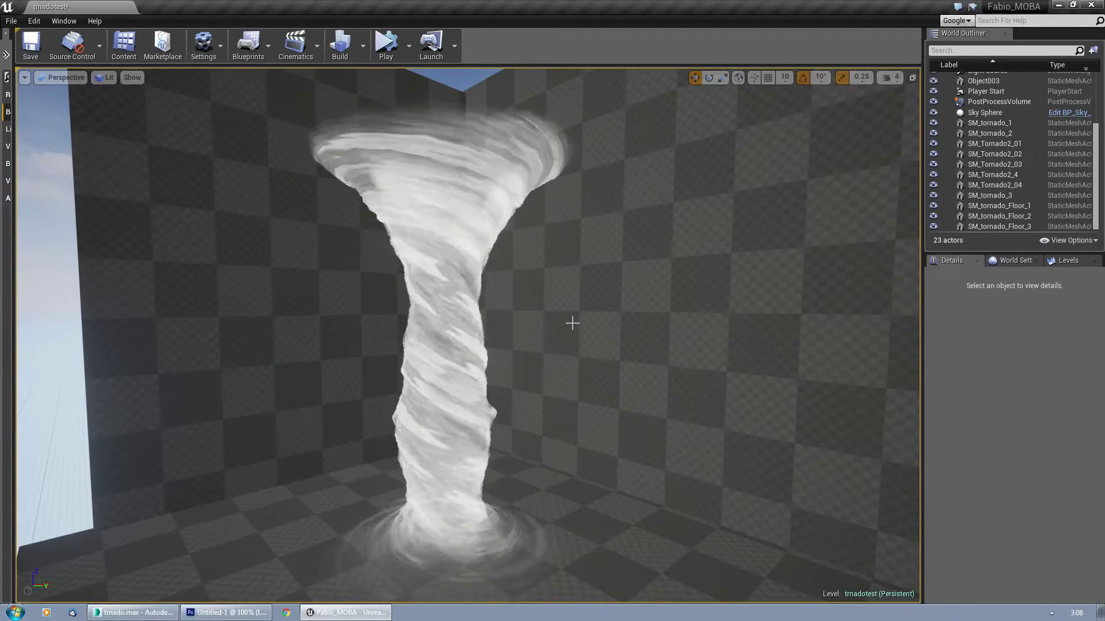
{"action": "right_click_drag", "start_coordinate": [572, 323], "coordinate": [530, 375]}
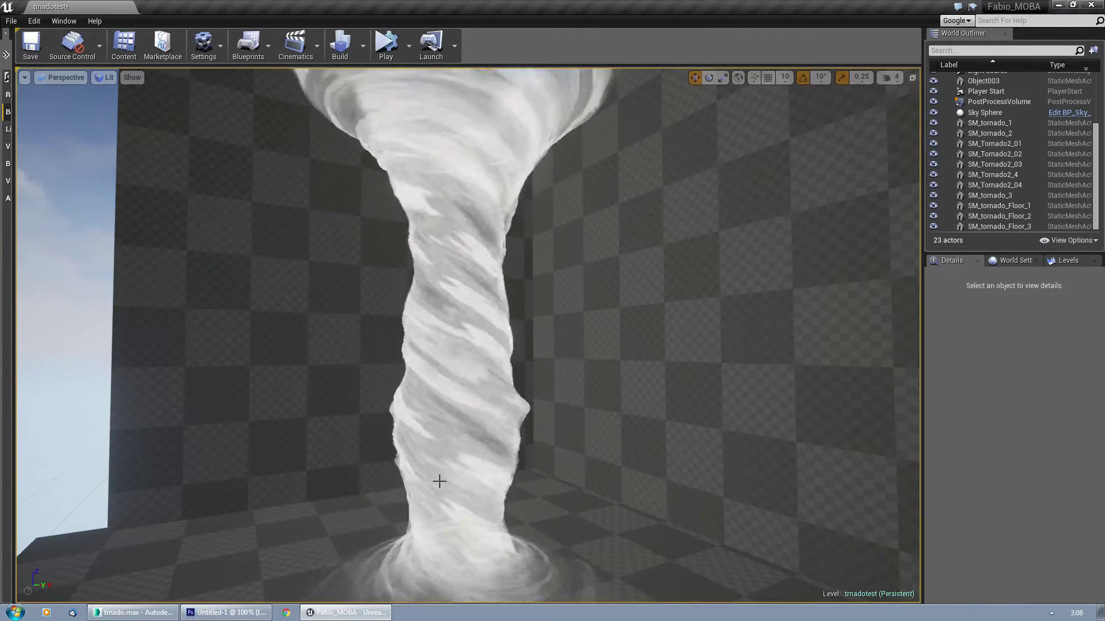
{"action": "right_click_drag", "start_coordinate": [468, 335], "coordinate": [516, 503]}
{"action": "key", "text": "w"}
{"action": "key", "text": "s"}
{"action": "key", "text": "e"}
{"action": "key", "text": "w"}
{"action": "key", "text": "s"}
{"action": "key", "text": "Up"}
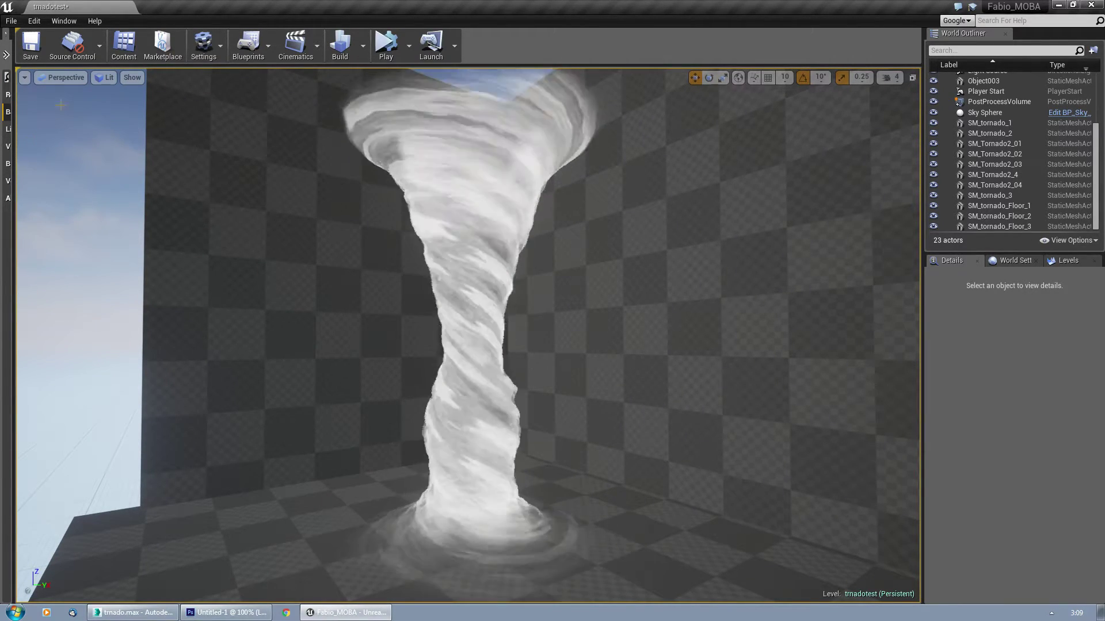
Step: Compare the tornado in the Unlit view mode and return the level viewport to Lit
{"action": "left_click", "coordinate": [104, 78]}
{"action": "left_click", "coordinate": [112, 109]}
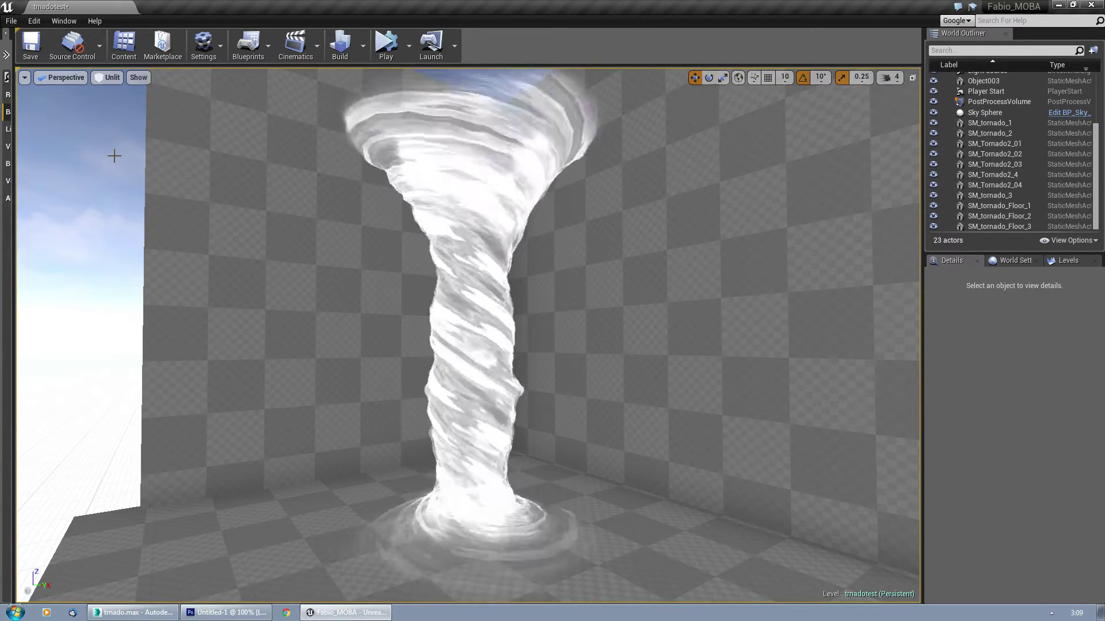
{"action": "left_click", "coordinate": [108, 76]}
{"action": "left_click", "coordinate": [113, 101]}
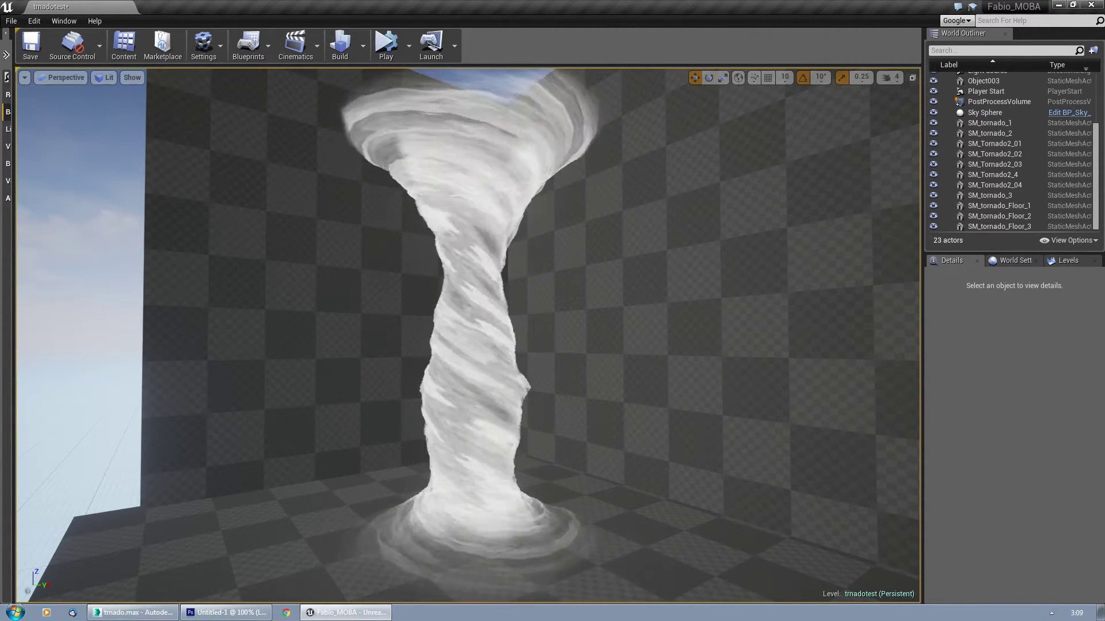
Step: Orbit around the lit tornado in the level and check it from a different angle and distance
{"action": "key", "text": "alt+Tab"}
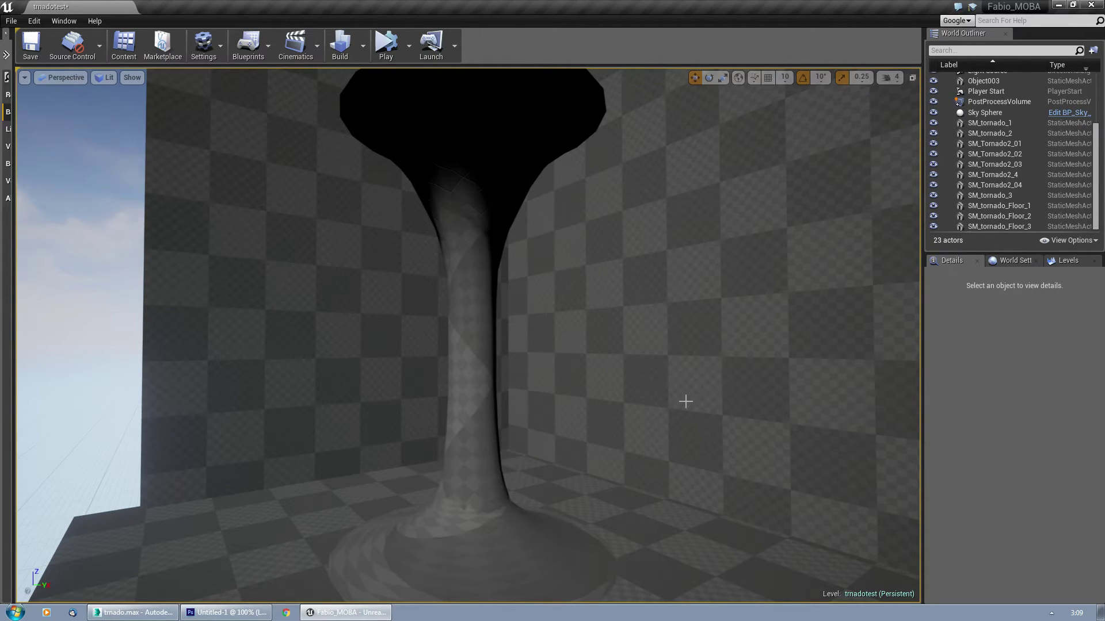
{"action": "mouse_move", "coordinate": [685, 402]}
{"action": "left_mouse_down", "text": "alt"}
{"action": "mouse_move", "coordinate": [623, 402]}
{"action": "mouse_move", "coordinate": [672, 399]}
{"action": "left_mouse_up", "text": "alt"}
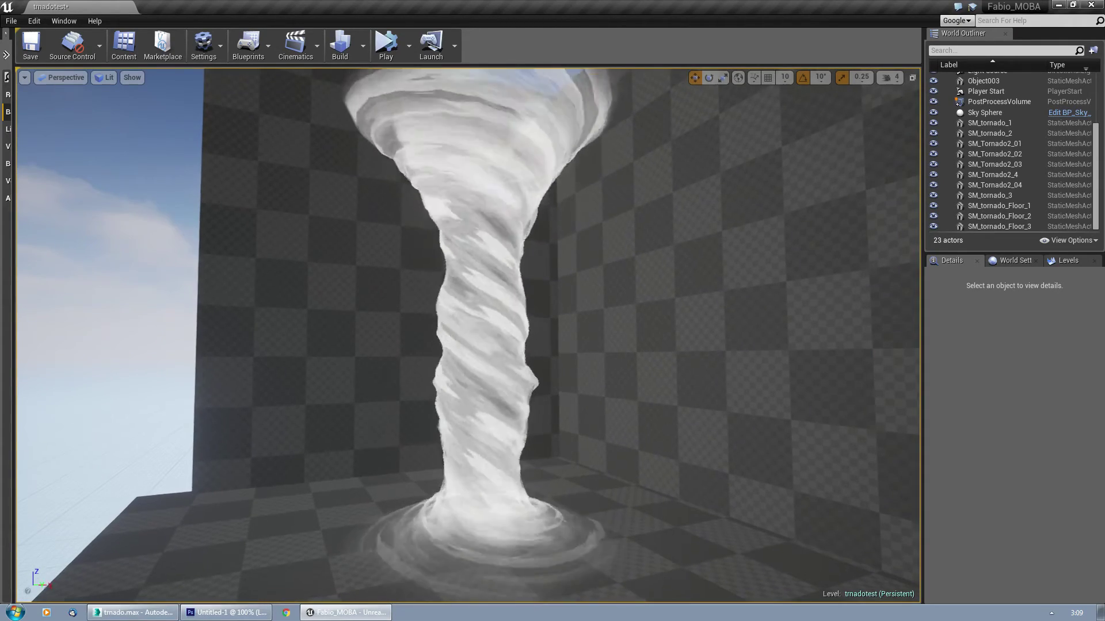
{"action": "right_click_drag", "start_coordinate": [671, 399], "coordinate": [654, 411], "text": "alt"}
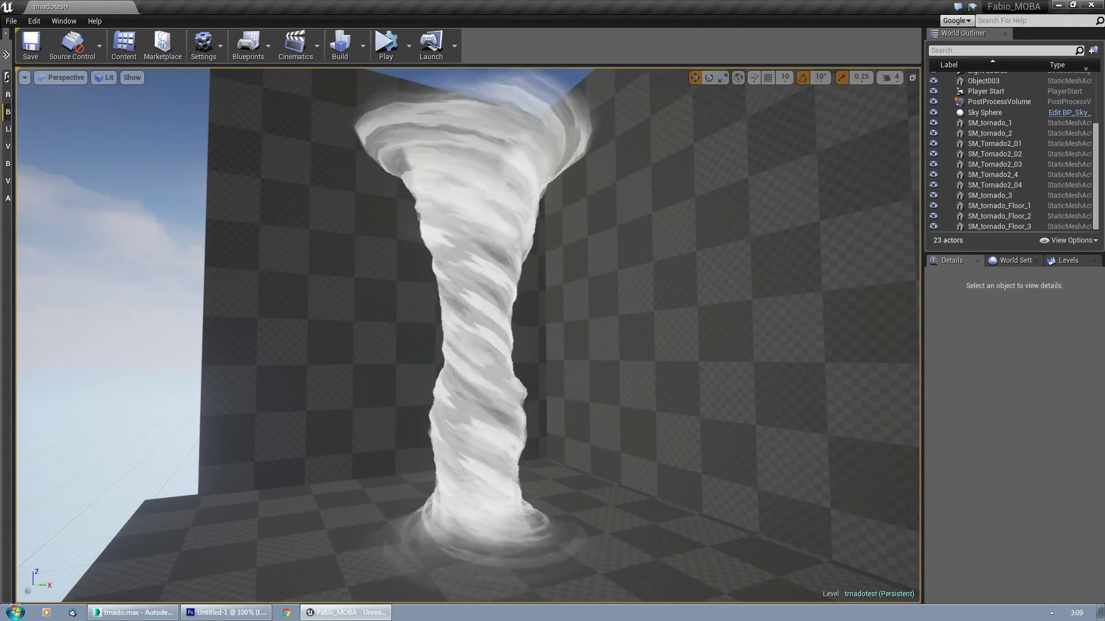